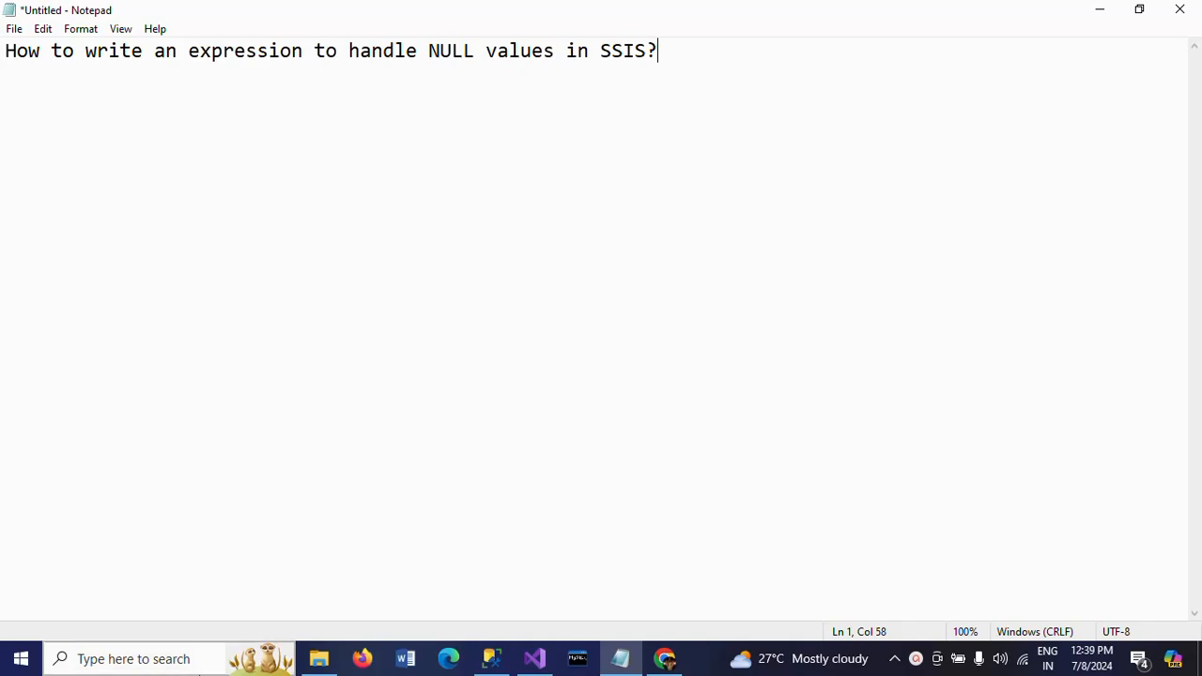
Open Dept.txt from the desktop in a maximized Notepad window to examine its department rows.
{"action": "key", "text": "super+d"}
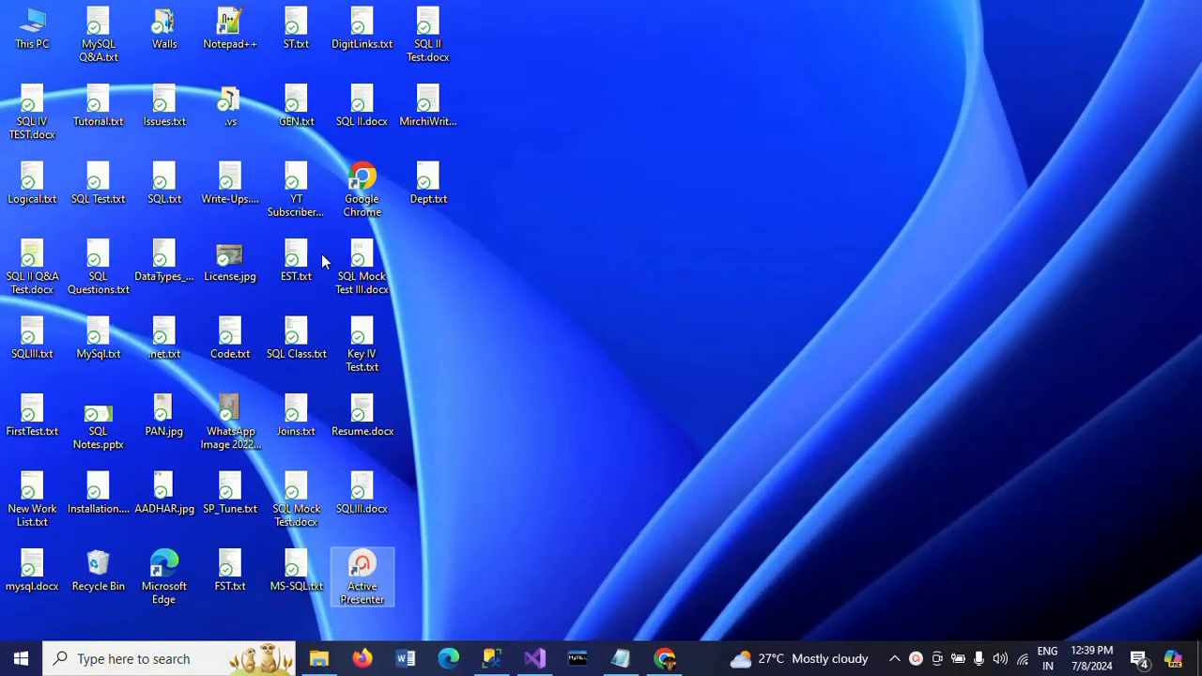
{"action": "double_click", "coordinate": [430, 188]}
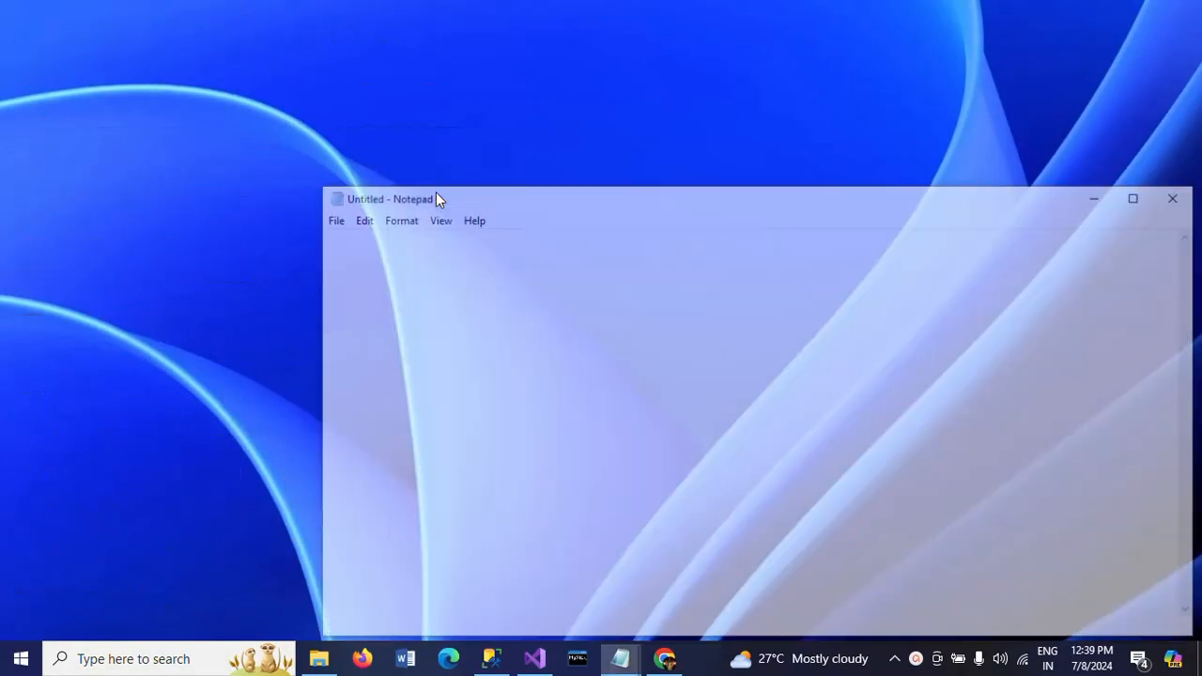
{"action": "double_click", "coordinate": [577, 208]}
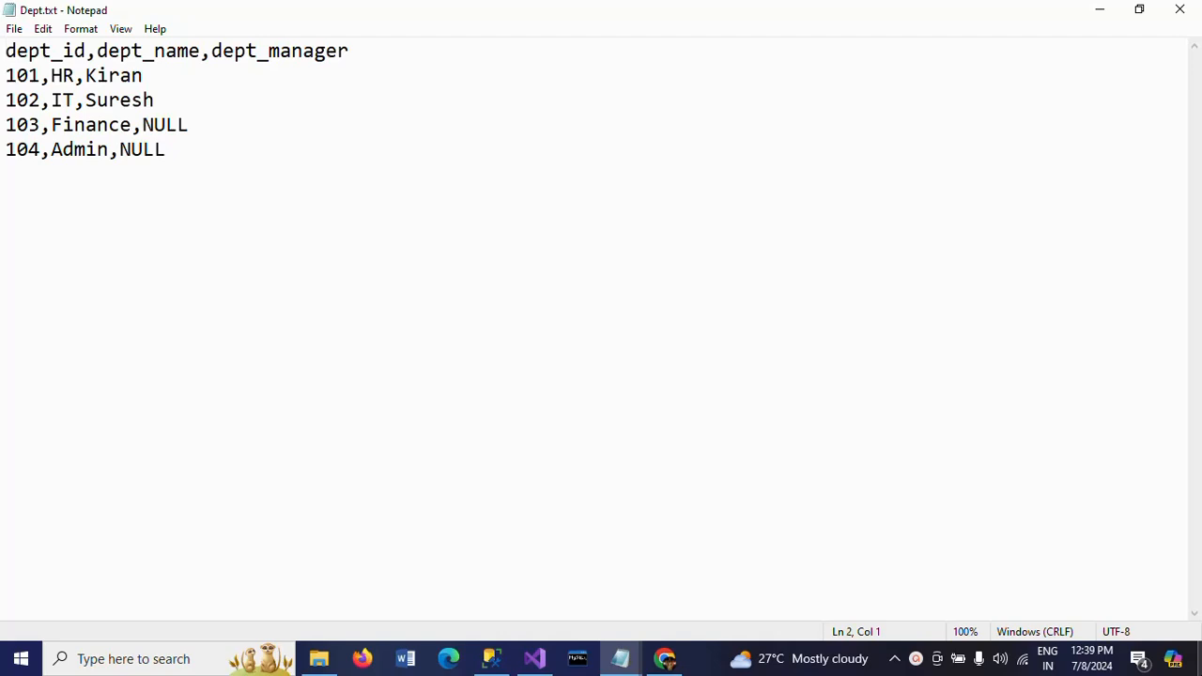
Try adding the text "No Manager" after NULL in the Finance row of Dept.txt.
{"action": "key", "text": "Down"}
{"action": "key", "text": "Down"}
{"action": "key", "text": "End"}
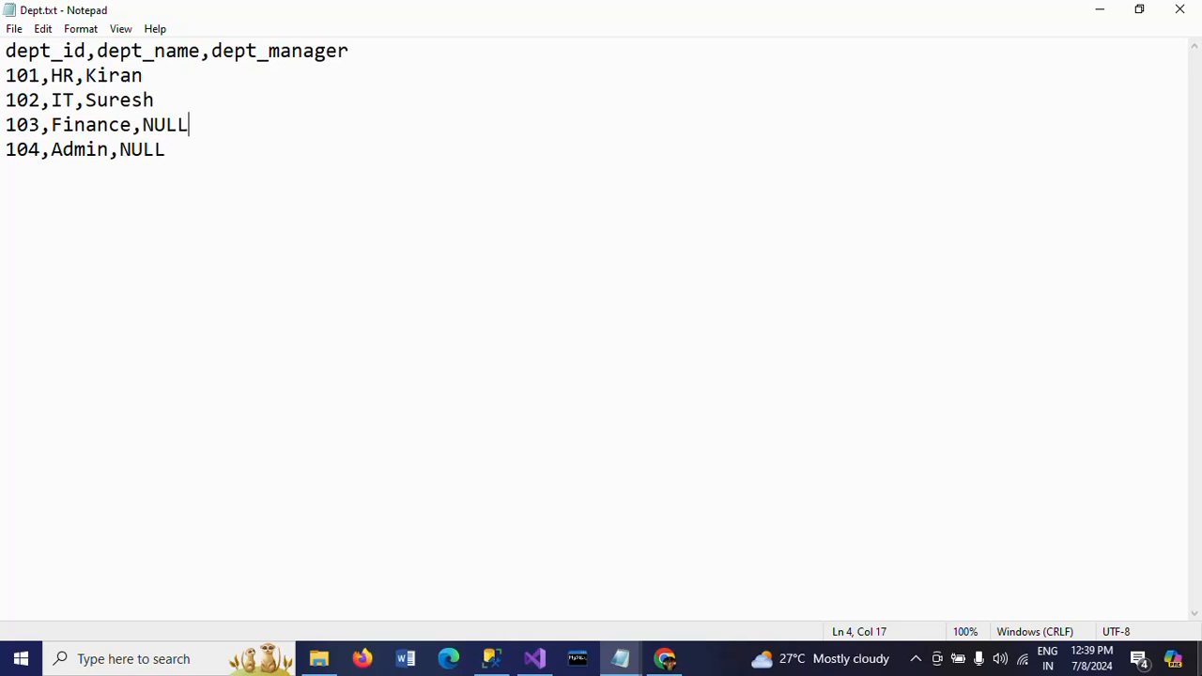
{"action": "type", "text": "No "}
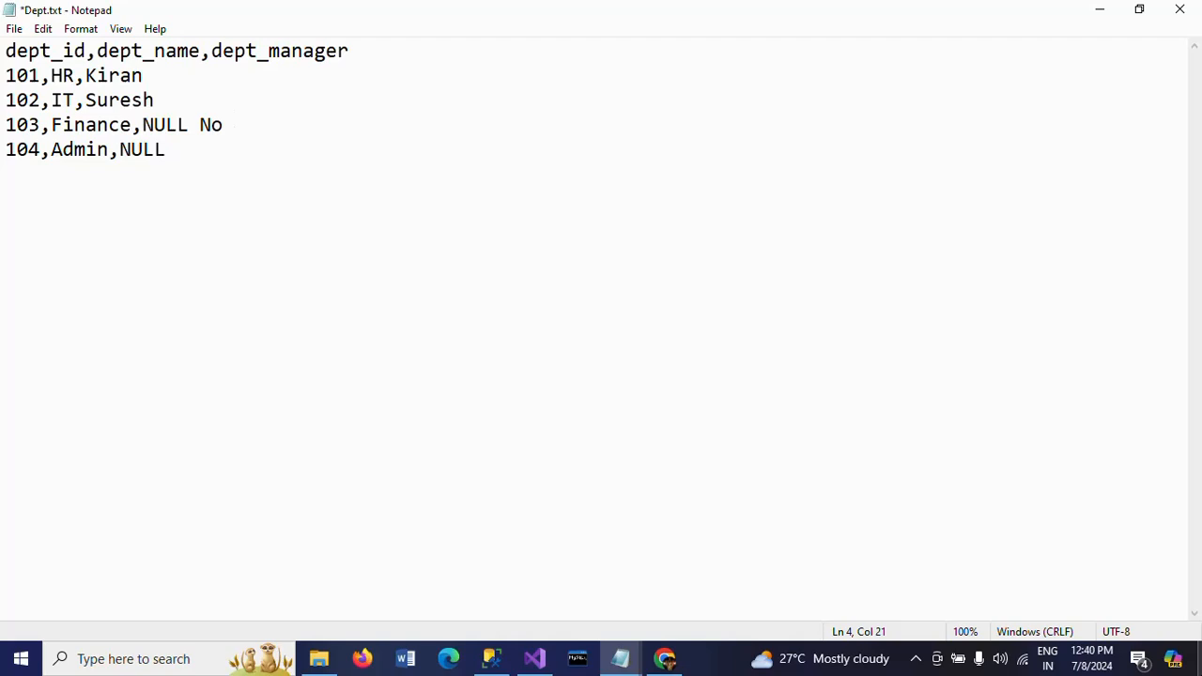
{"action": "type", "text": "Manager"}
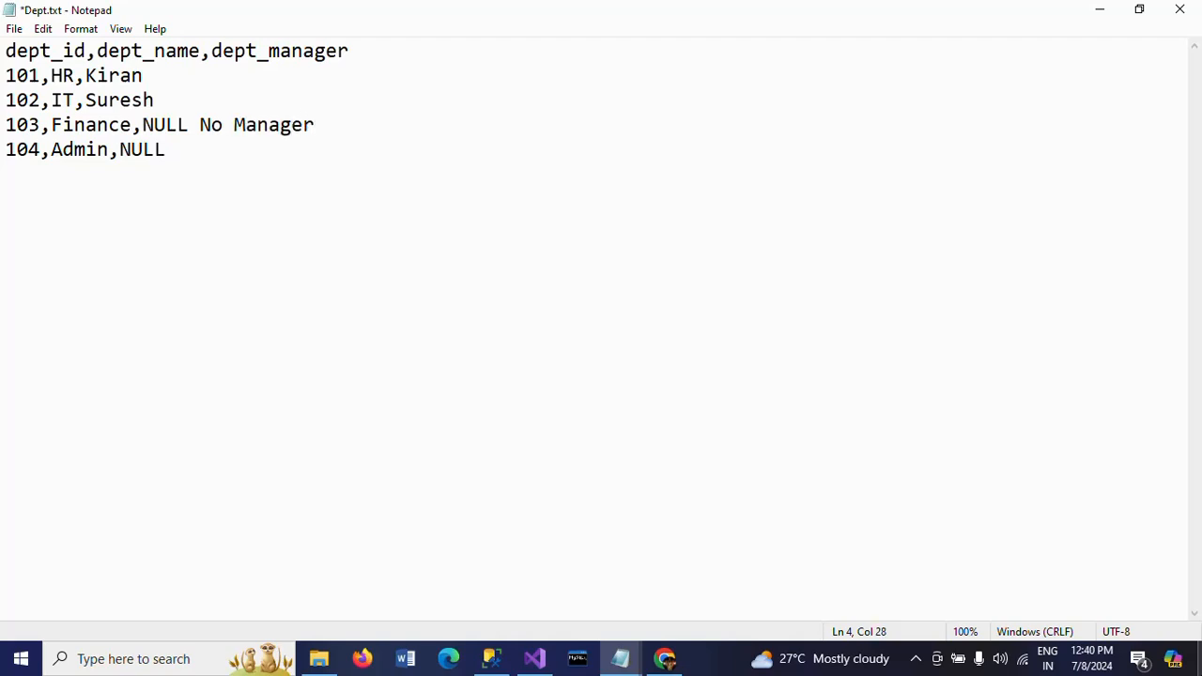
{"action": "left_click", "coordinate": [200, 125]}
Switch to Visual Studio, add a Data Flow Task to the Package22 control flow and open its data flow.
{"action": "left_click", "coordinate": [1100, 10]}
{"action": "left_click", "coordinate": [534, 659]}
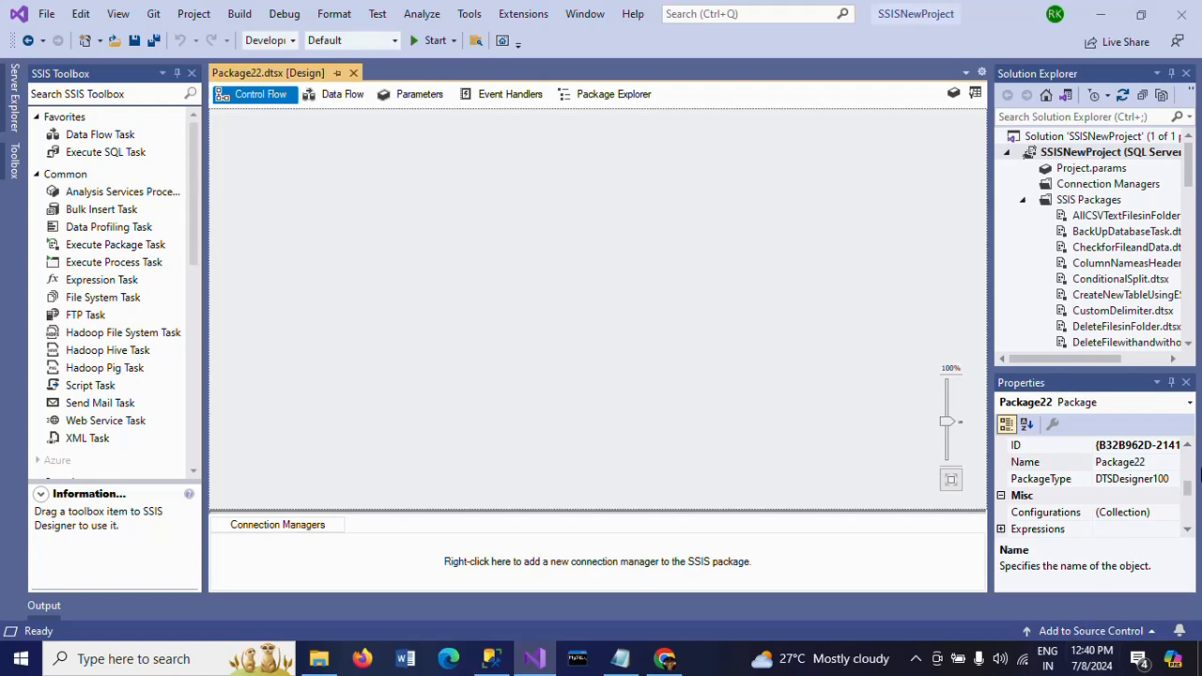
{"action": "left_click_drag", "start_coordinate": [100, 134], "coordinate": [453, 143]}
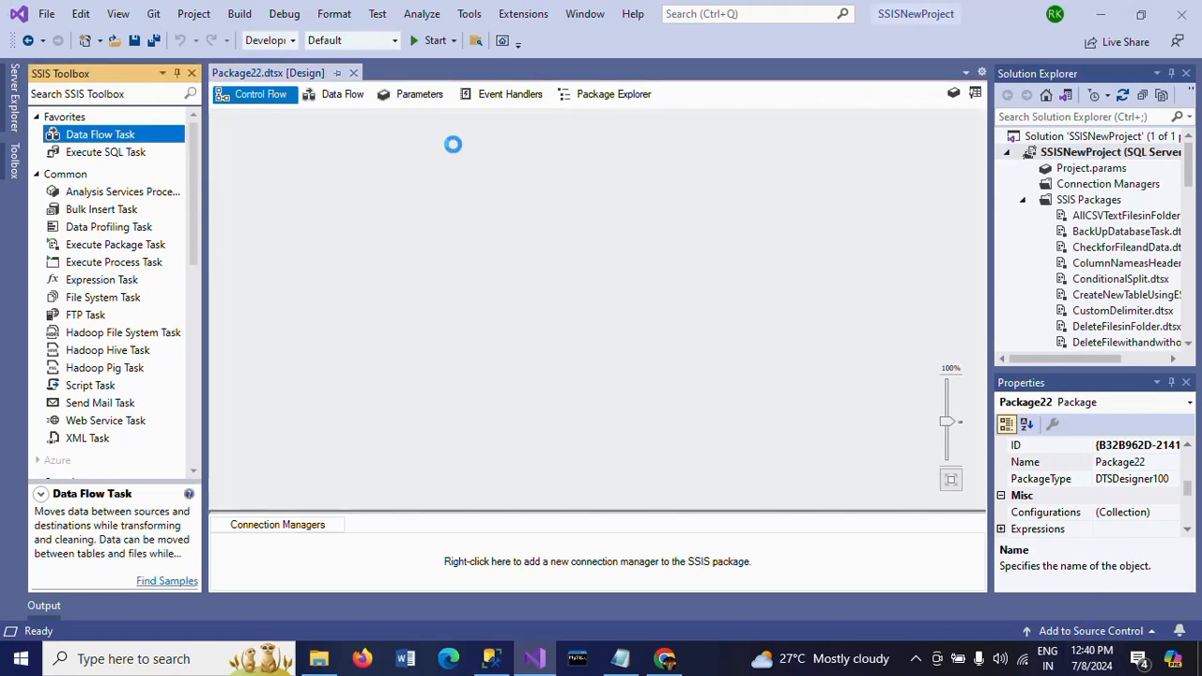
{"action": "double_click", "coordinate": [470, 160]}
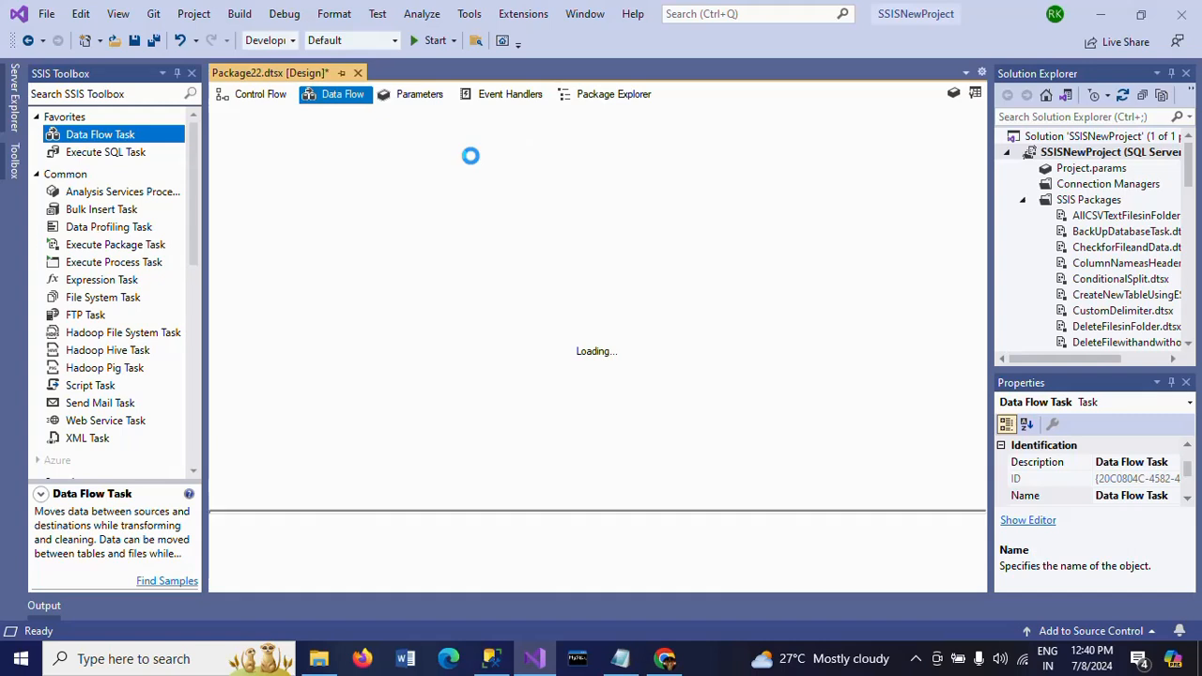
Add a Flat File Source near the top of the empty data flow.
{"action": "scroll", "coordinate": [196, 268], "scroll_direction": "down", "scroll_amount": 6}
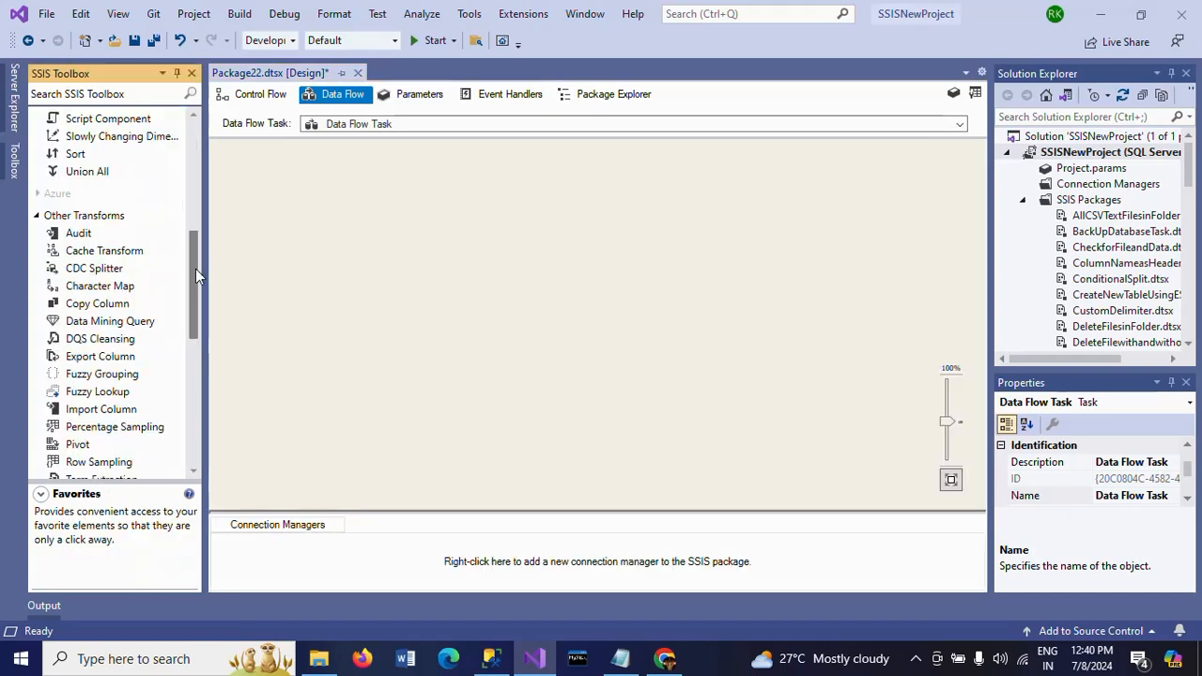
{"action": "scroll", "coordinate": [198, 371], "scroll_direction": "down", "scroll_amount": 7}
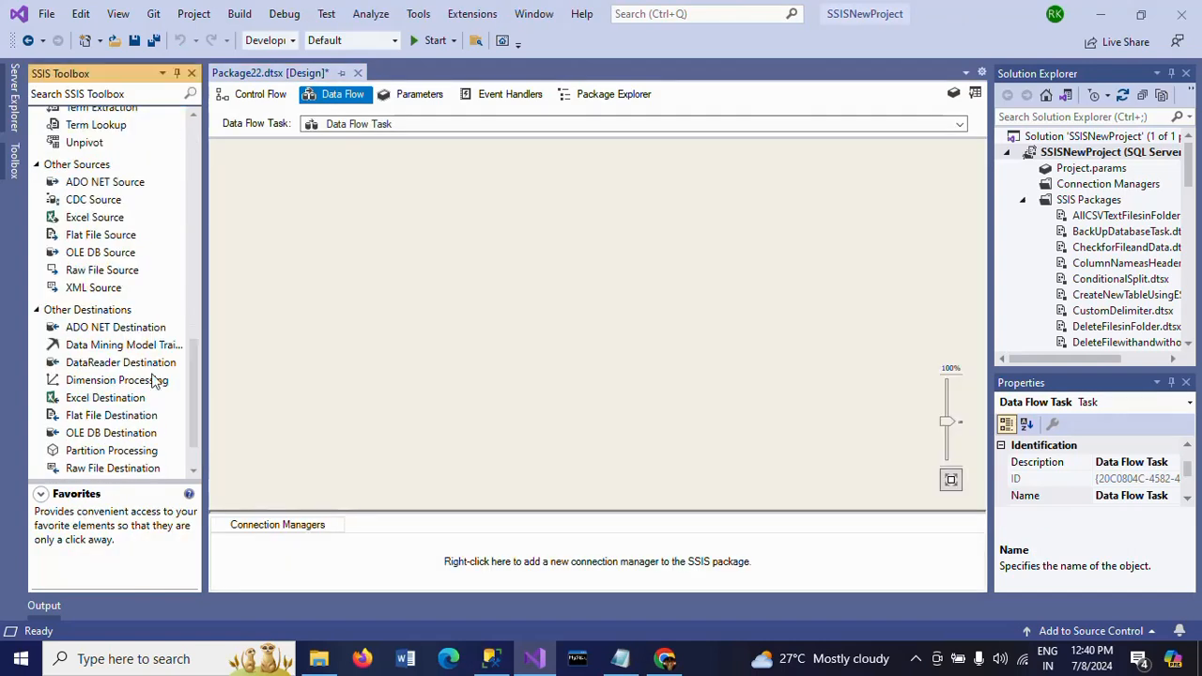
{"action": "left_click_drag", "start_coordinate": [98, 235], "coordinate": [465, 165]}
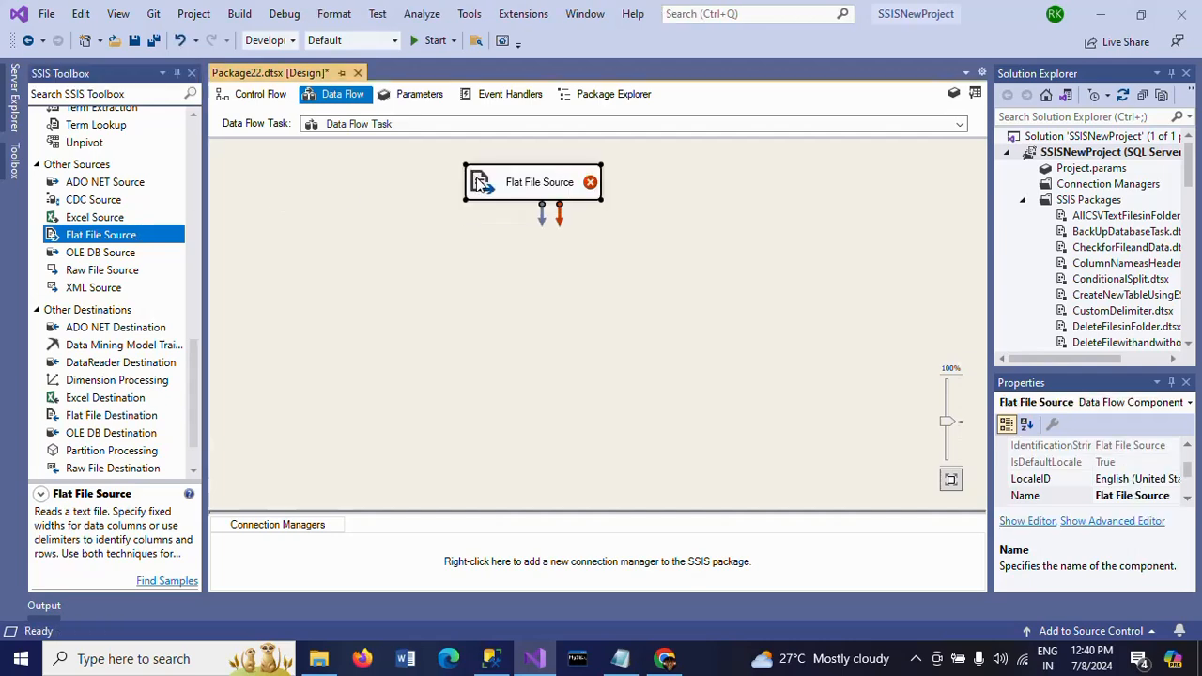
Create a new flat file connection manager for the source using Dept.txt from the Desktop, with its comma-delimited columns defined.
{"action": "double_click", "coordinate": [476, 179]}
{"action": "left_click", "coordinate": [853, 176]}
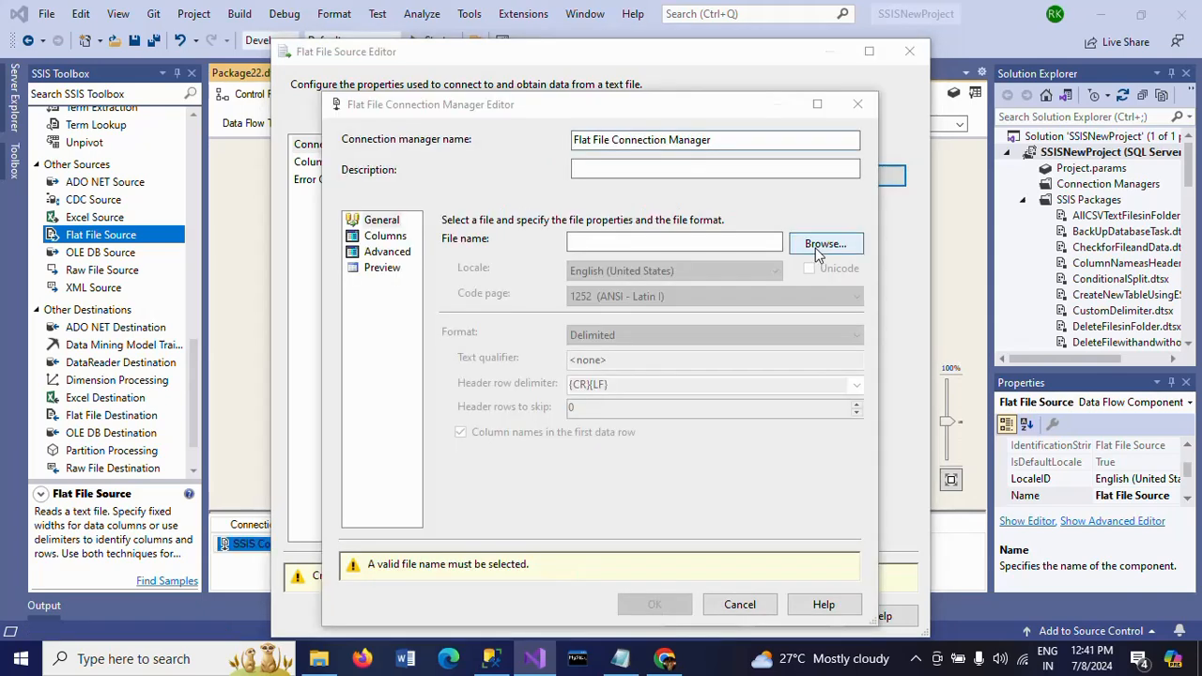
{"action": "left_click", "coordinate": [816, 246]}
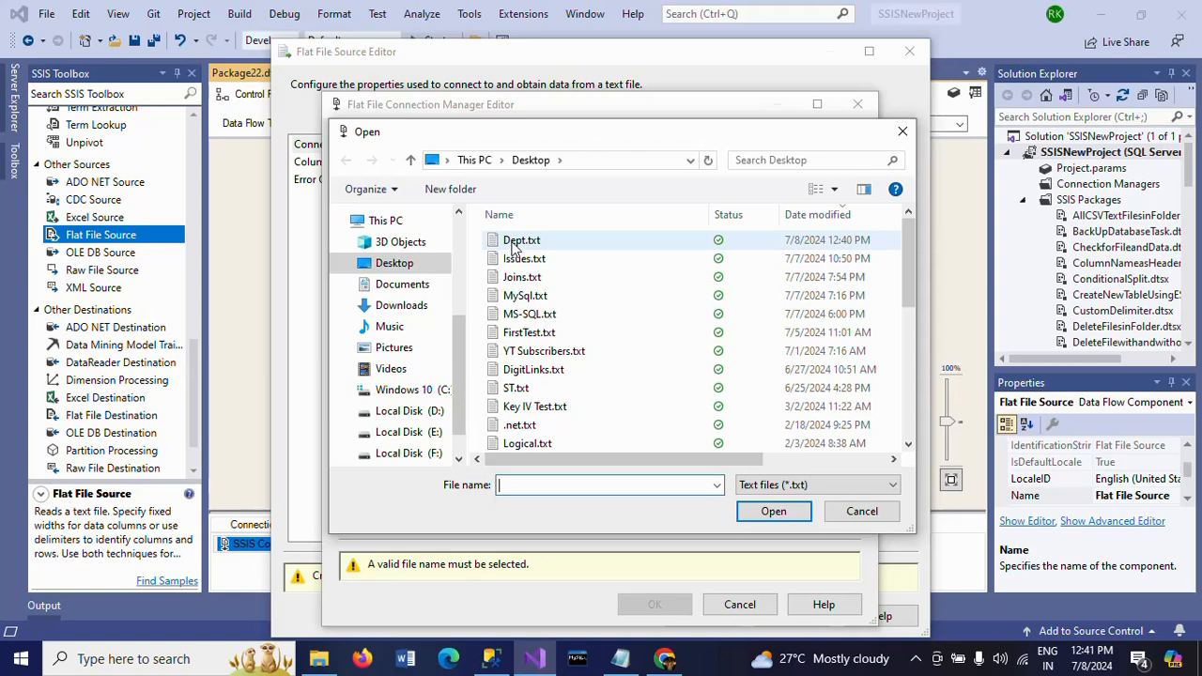
{"action": "double_click", "coordinate": [518, 242]}
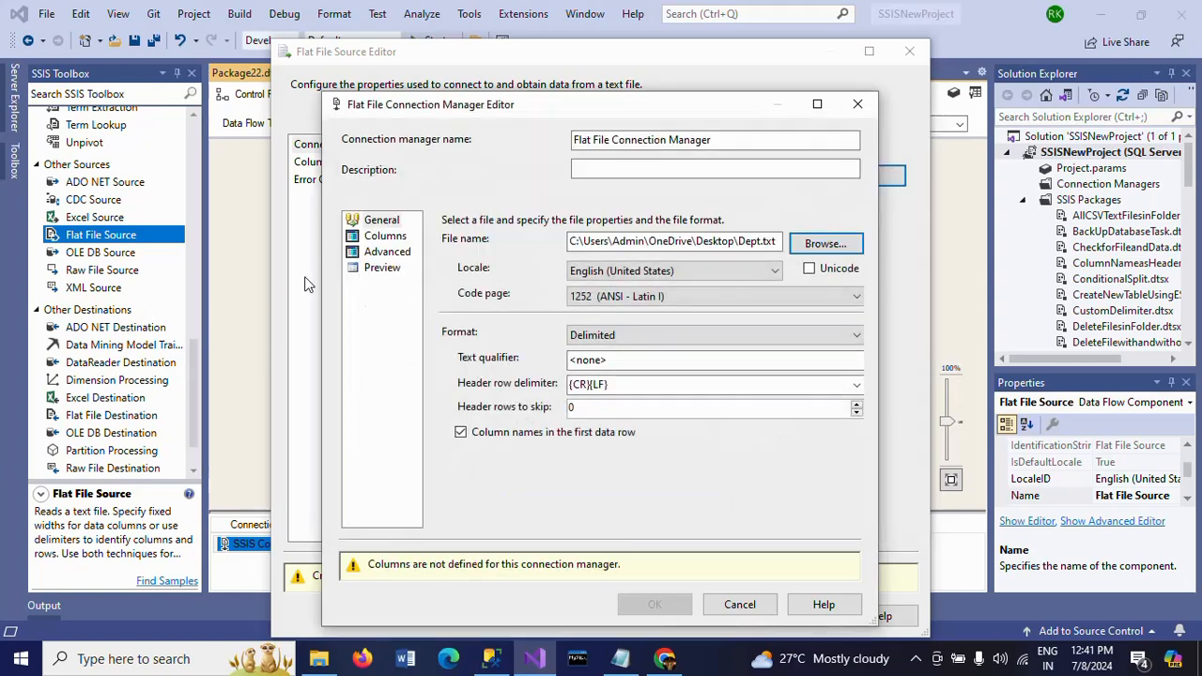
{"action": "left_click", "coordinate": [397, 240]}
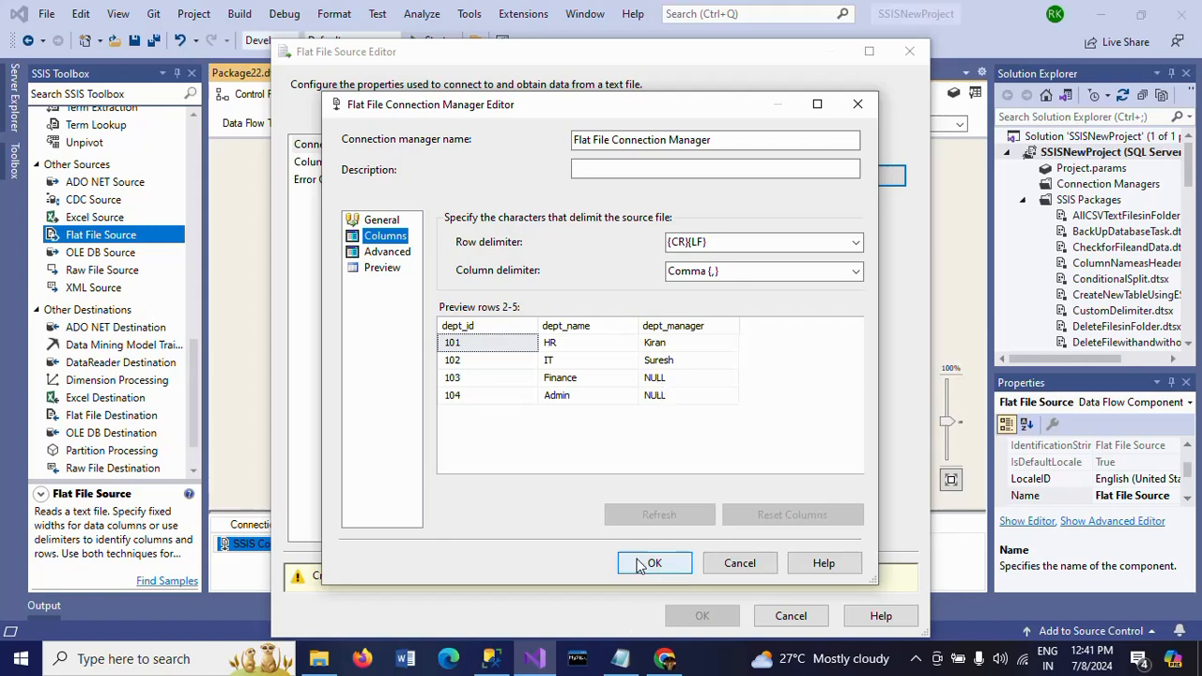
{"action": "left_click", "coordinate": [385, 252]}
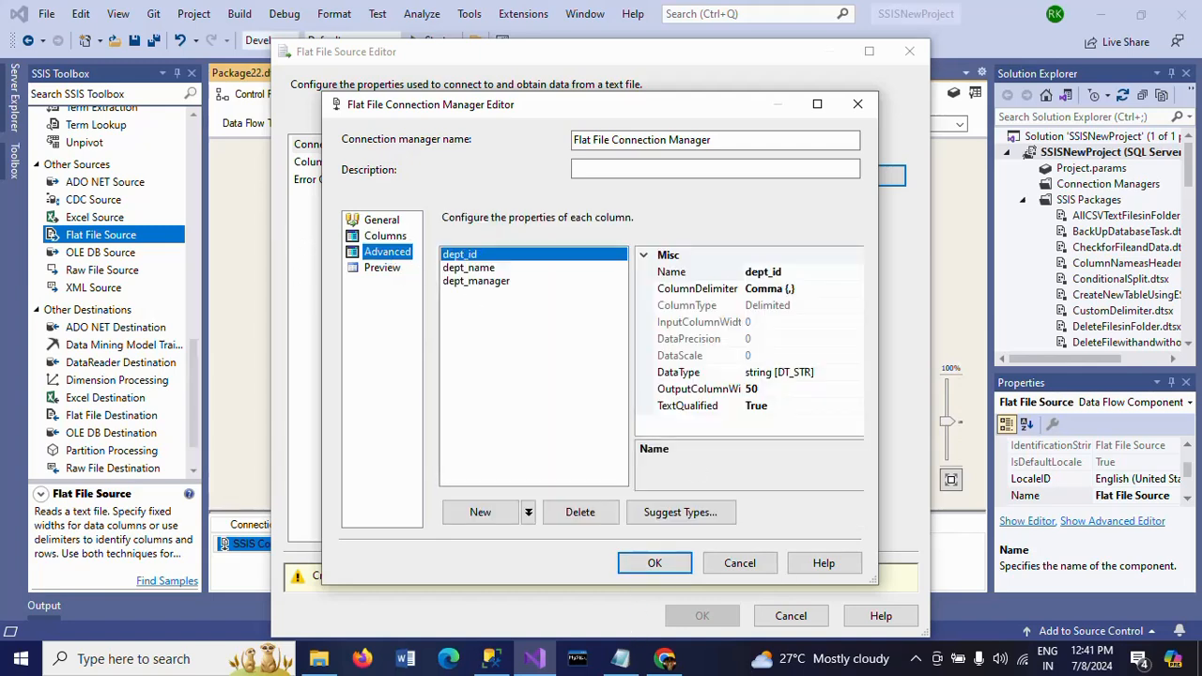
{"action": "left_click", "coordinate": [648, 569]}
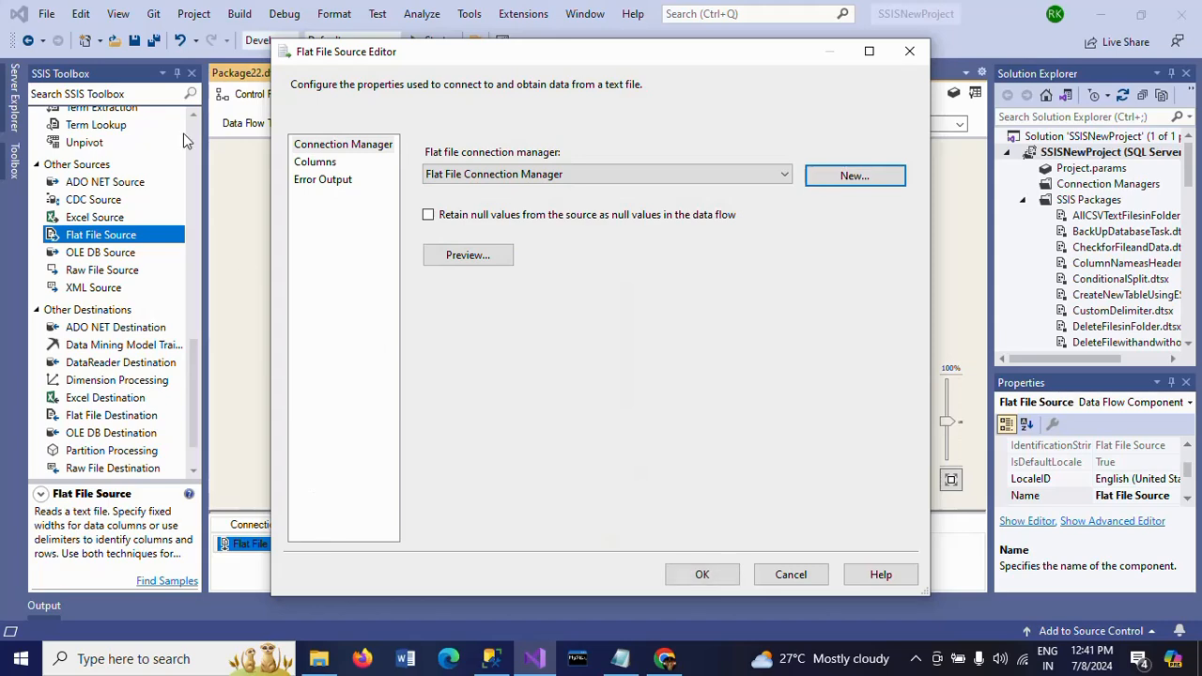
Map the dept_id, dept_name and dept_manager columns in the Flat File Source and accept its configuration.
{"action": "left_click", "coordinate": [315, 163]}
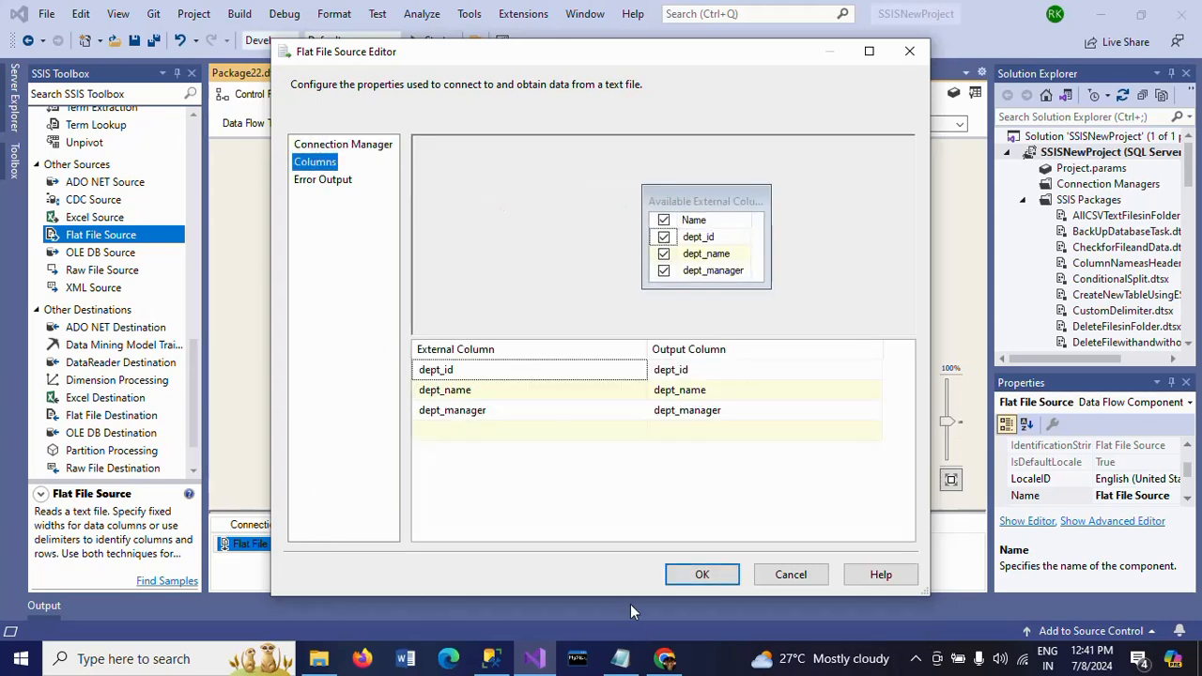
{"action": "left_click", "coordinate": [702, 574]}
{"action": "left_click", "coordinate": [597, 281]}
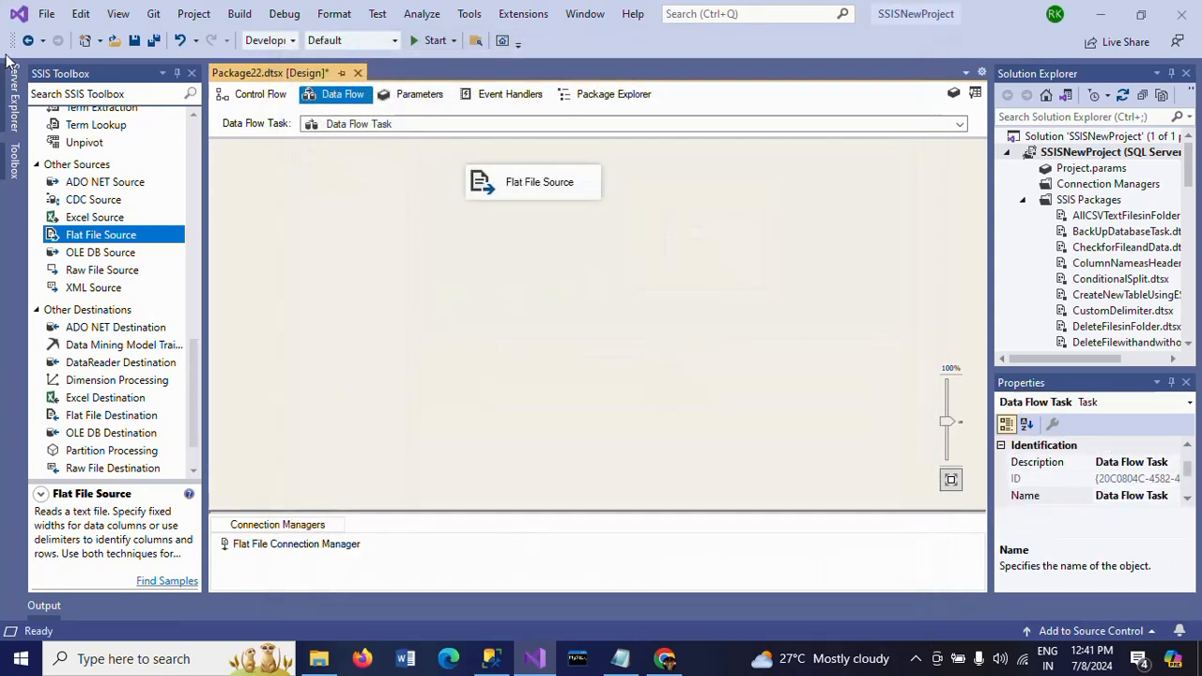
Add a Derived Column transformation below the Flat File Source and connect the source's output to it.
{"action": "left_click", "coordinate": [195, 154]}
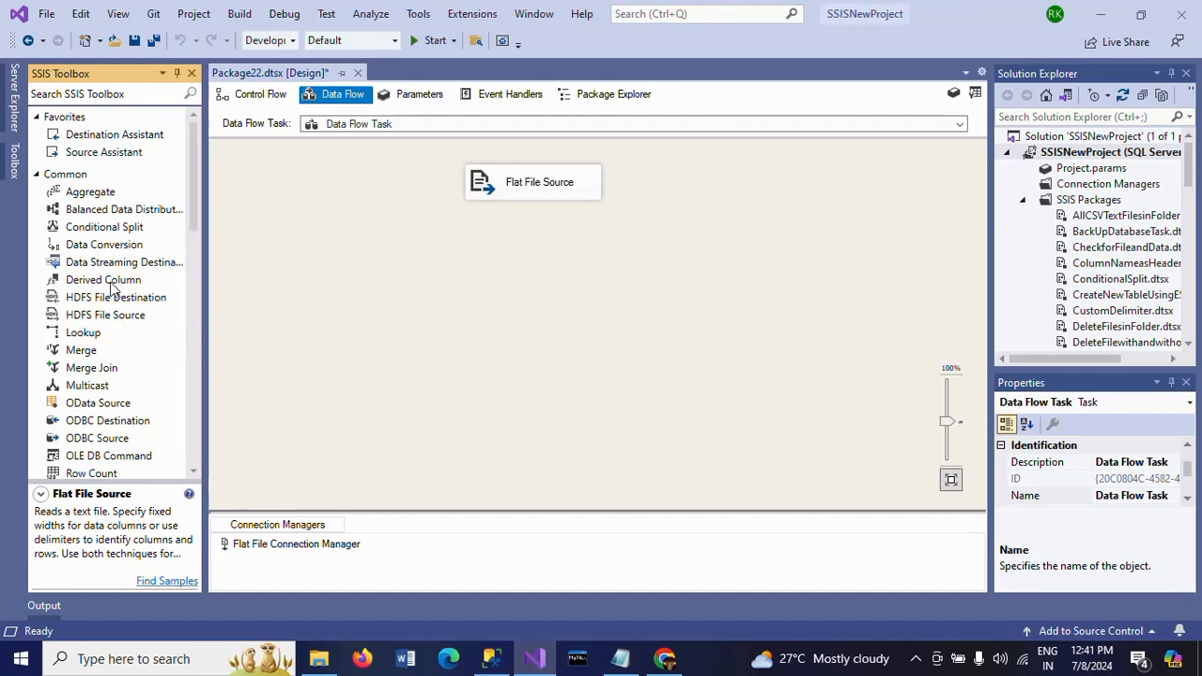
{"action": "left_click_drag", "start_coordinate": [108, 280], "coordinate": [611, 271]}
{"action": "left_click", "coordinate": [543, 193]}
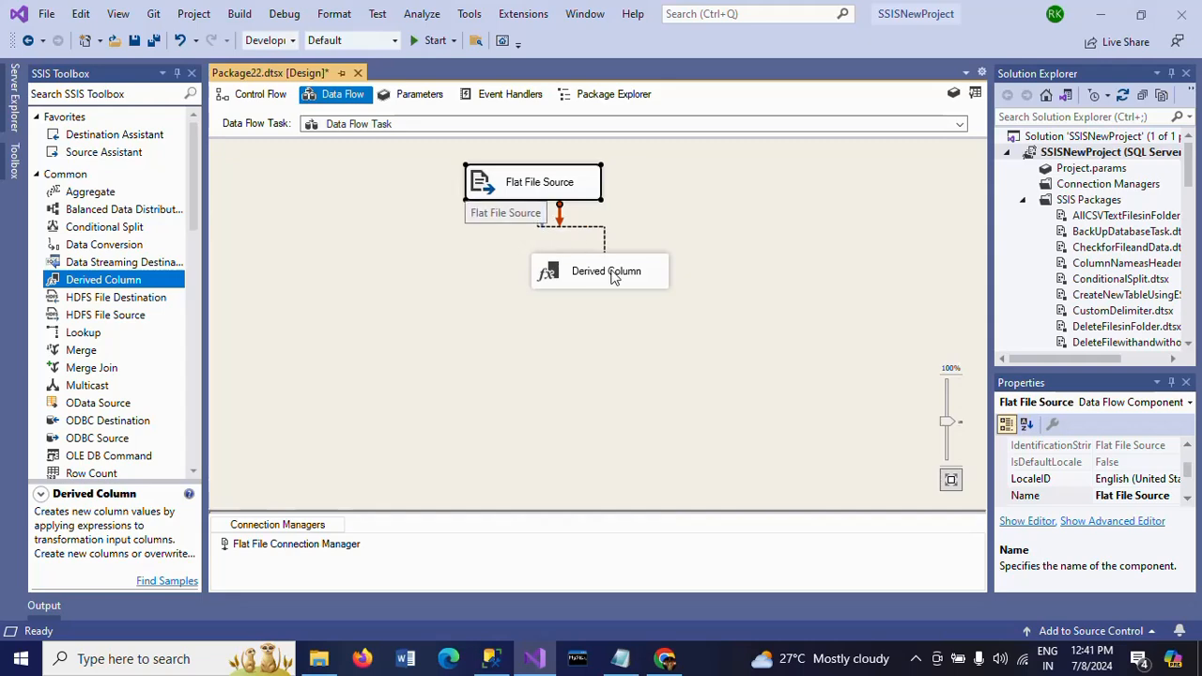
{"action": "left_click", "coordinate": [622, 370]}
Configure the Derived Column transformation with an entry set to Replace 'dept_manager'.
{"action": "double_click", "coordinate": [559, 282]}
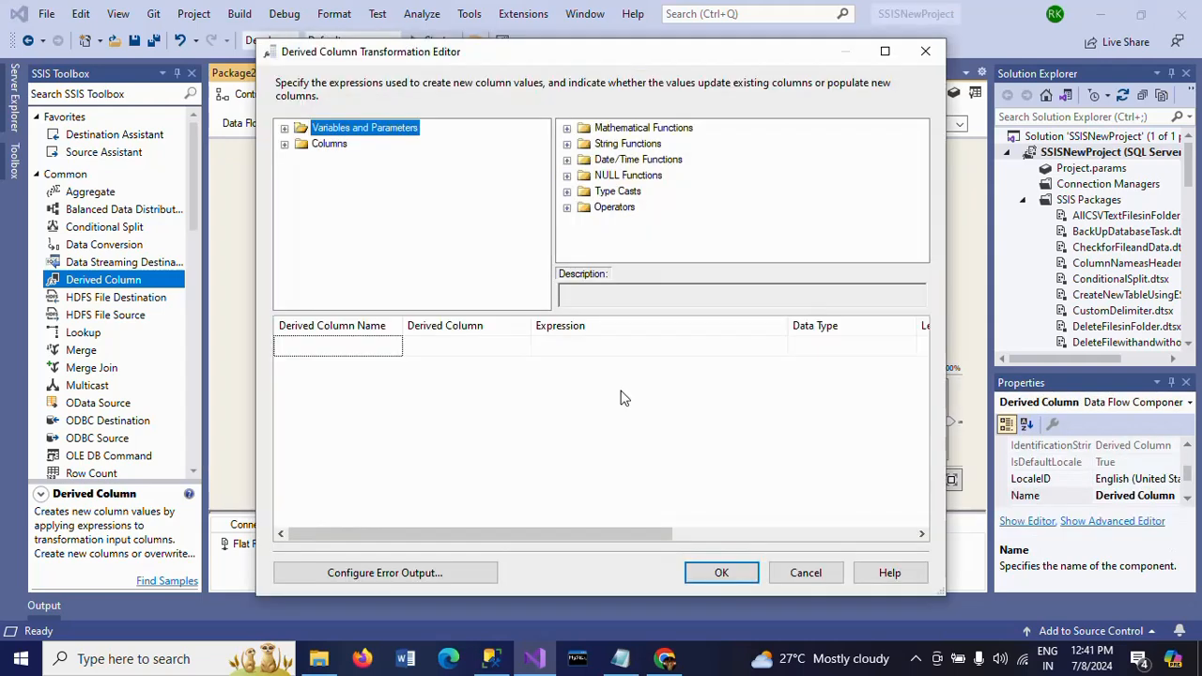
{"action": "left_click", "coordinate": [517, 347]}
{"action": "left_click", "coordinate": [522, 347]}
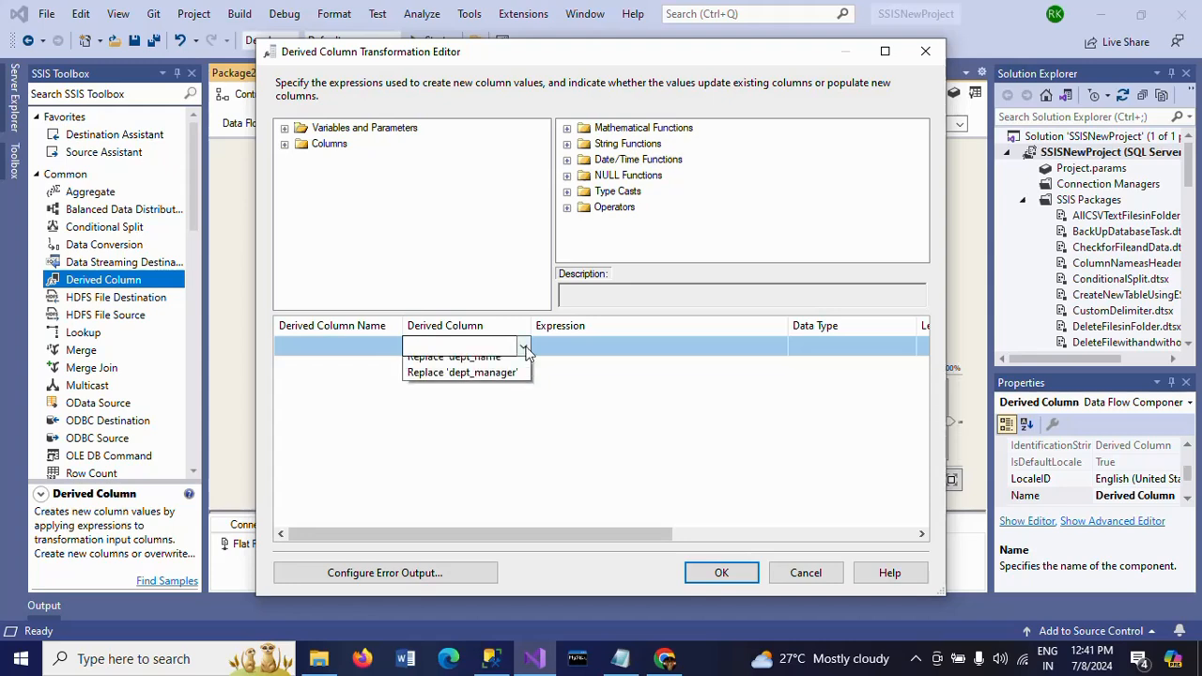
{"action": "left_click", "coordinate": [474, 414]}
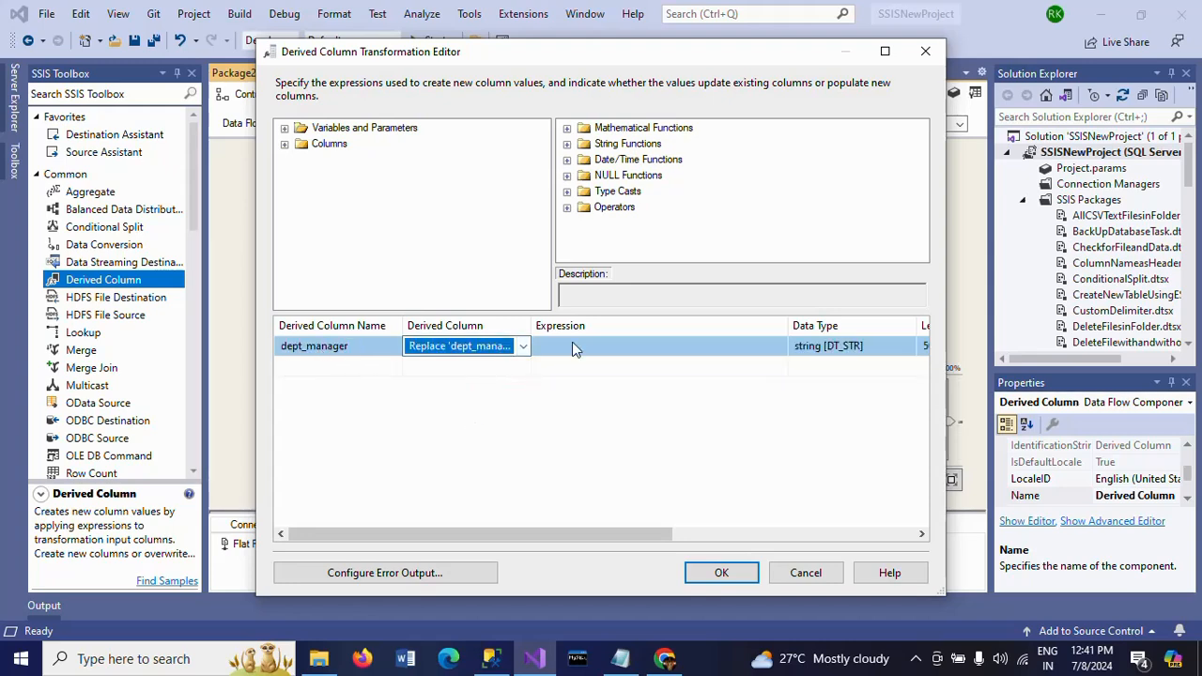
Look up the string functions and begin the dept_manager expression with "REPLACE(".
{"action": "left_click", "coordinate": [591, 346]}
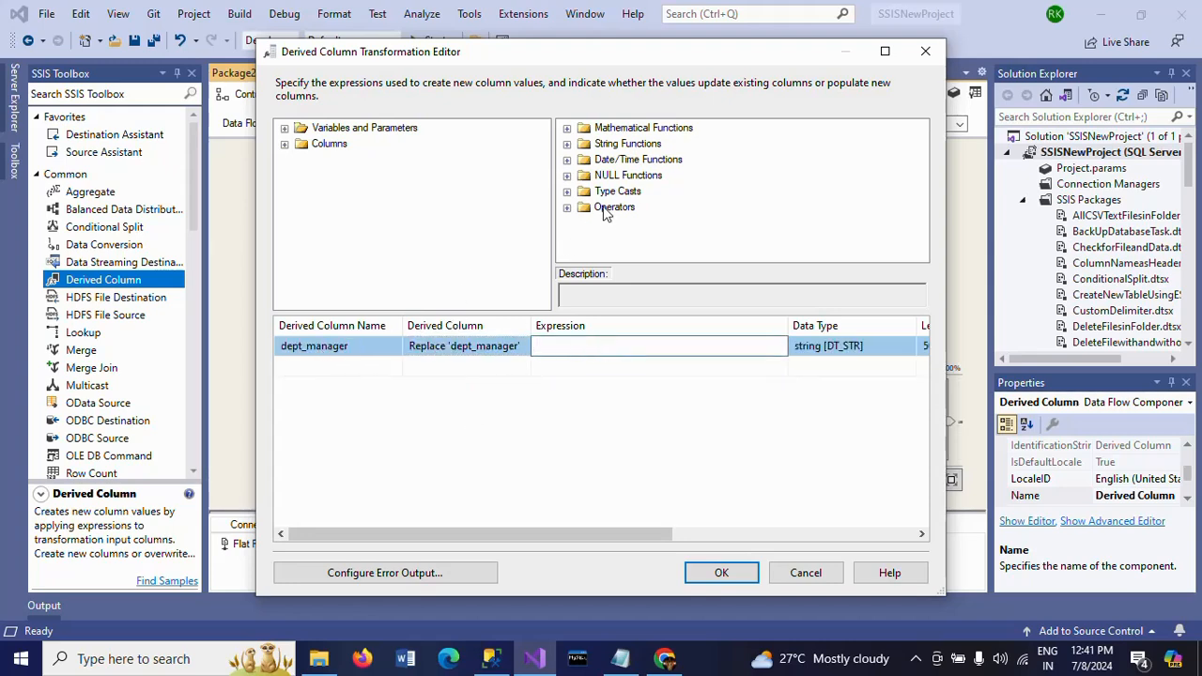
{"action": "left_click", "coordinate": [568, 145]}
{"action": "scroll", "coordinate": [668, 178], "scroll_direction": "down", "scroll_amount": 2}
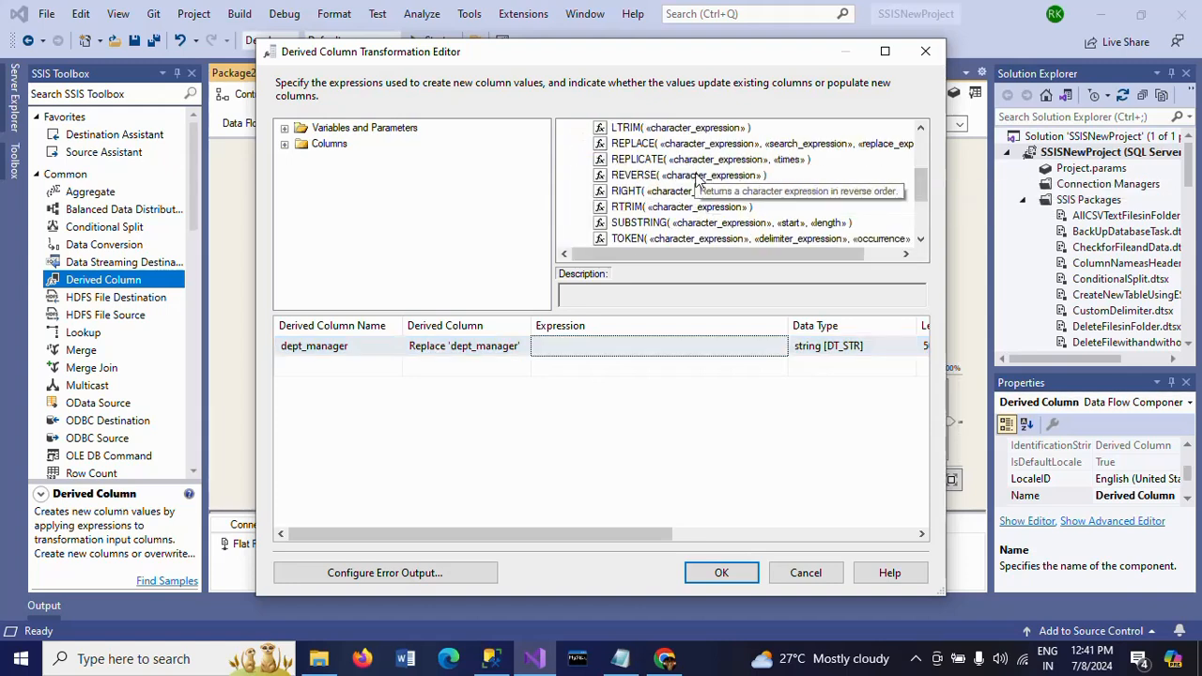
{"action": "left_click", "coordinate": [570, 348]}
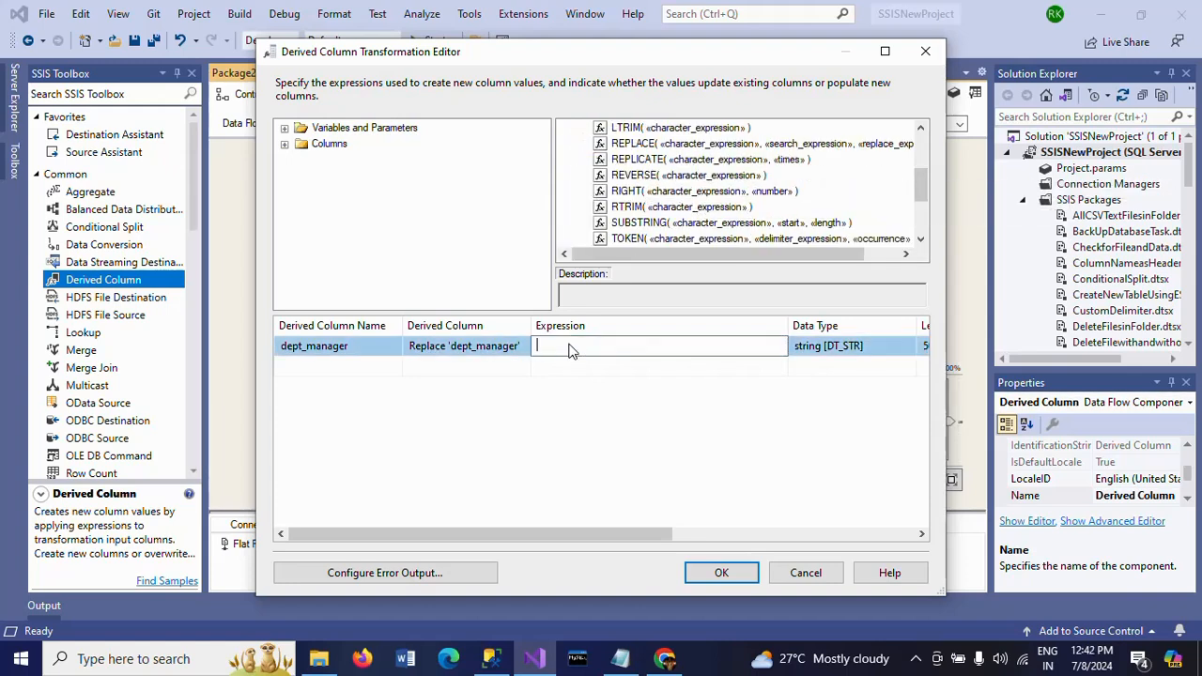
{"action": "type", "text": "REPLA"}
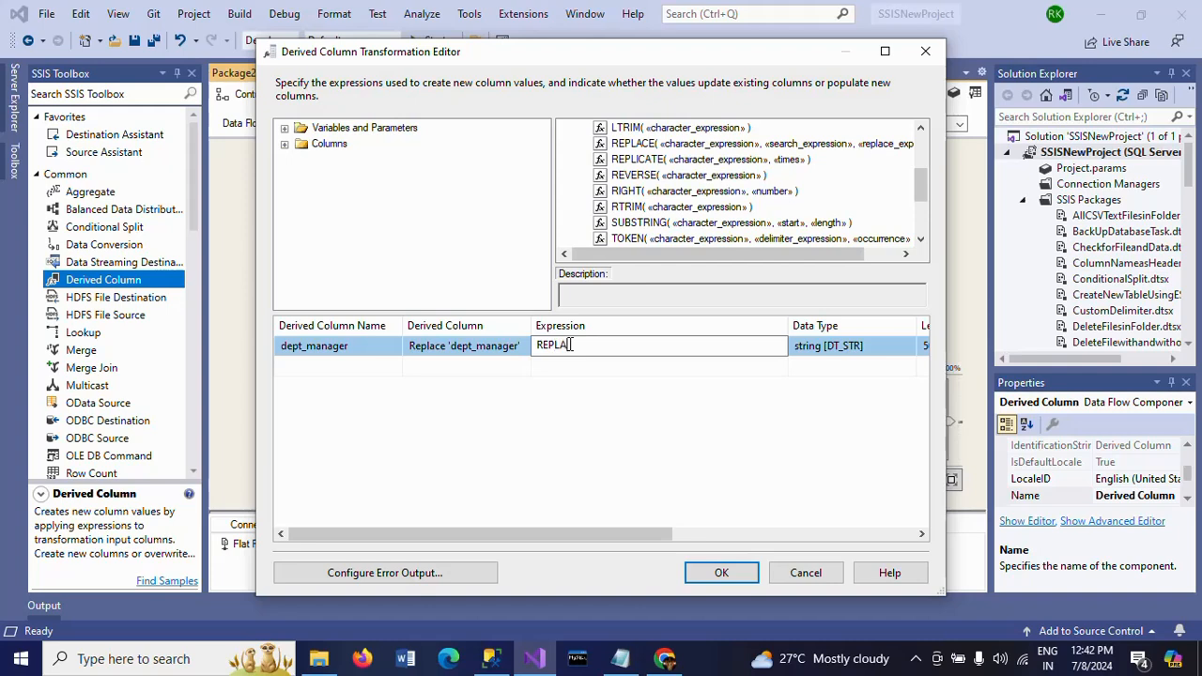
{"action": "type", "text": "CE("}
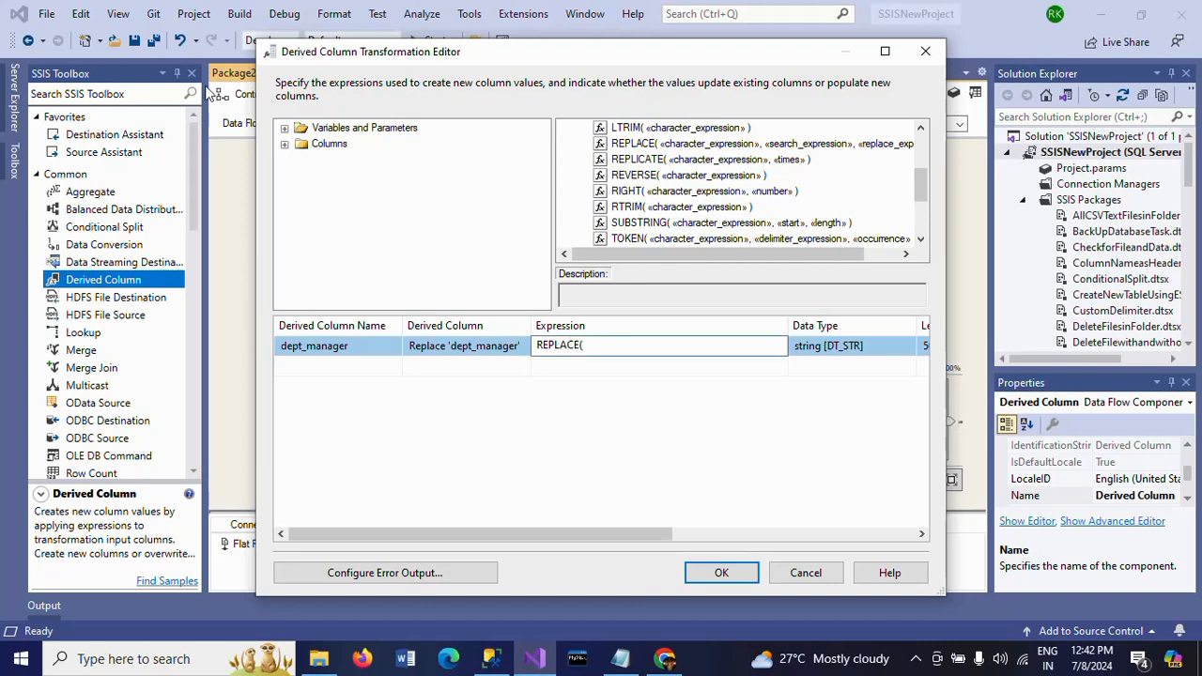
Add the dept_manager column as the first REPLACE argument, without its square brackets and followed by a comma.
{"action": "left_click", "coordinate": [285, 144]}
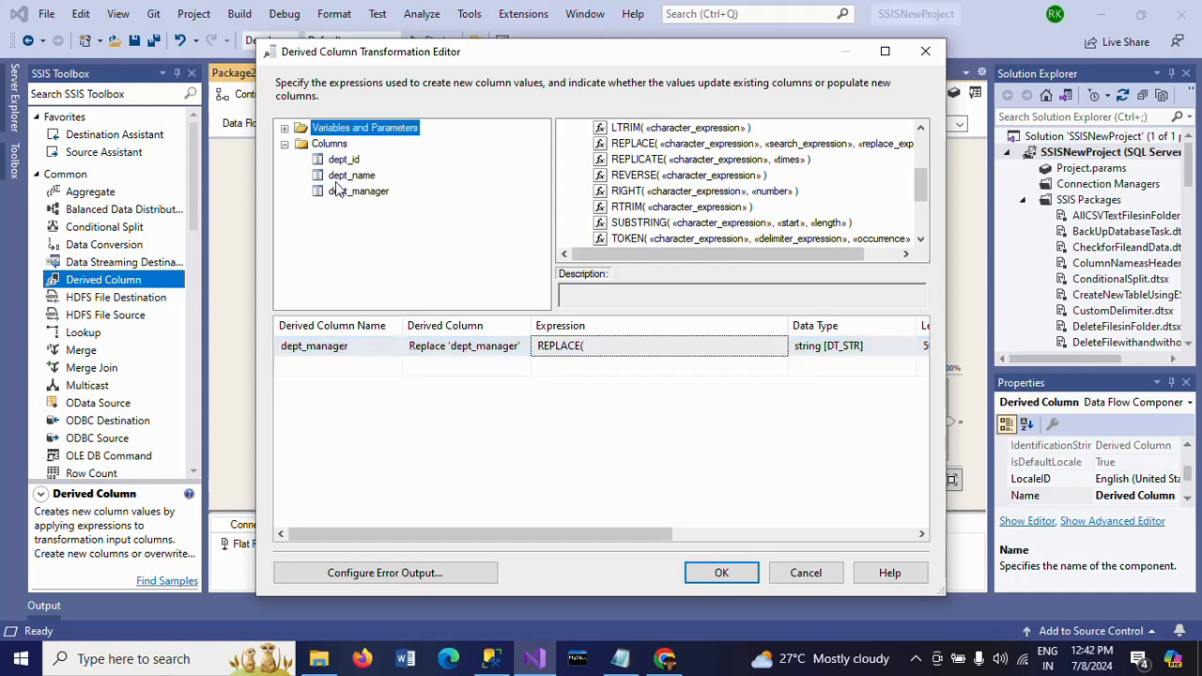
{"action": "left_click_drag", "start_coordinate": [357, 190], "coordinate": [604, 357]}
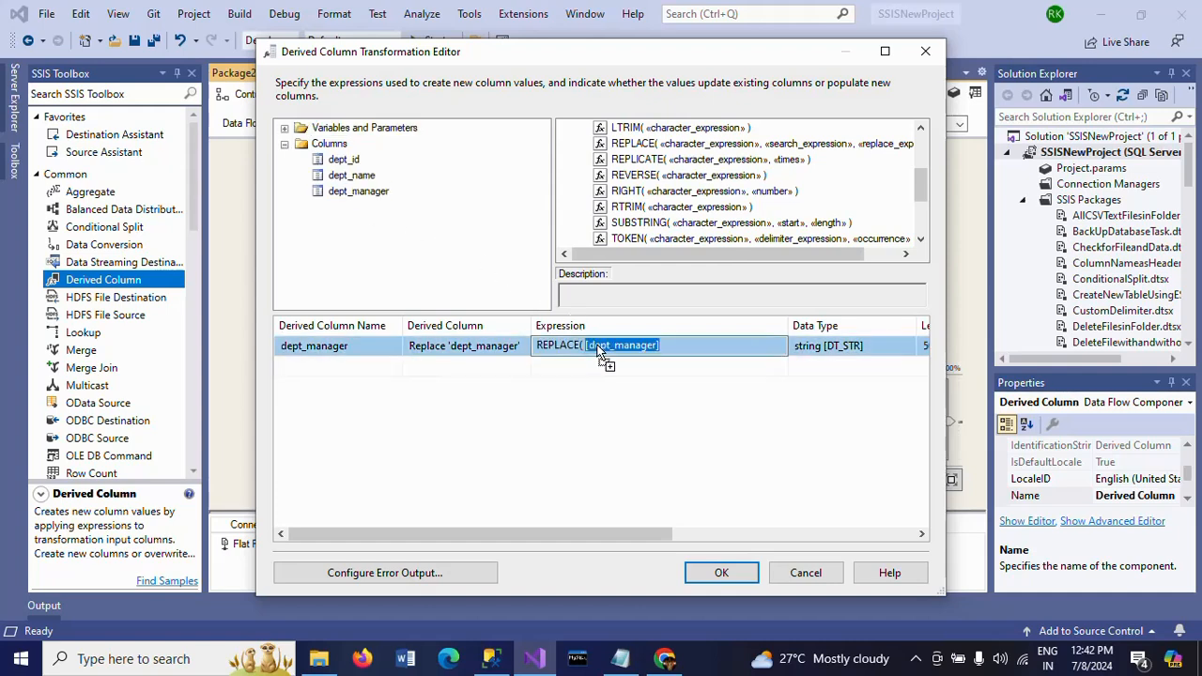
{"action": "left_click", "coordinate": [674, 348]}
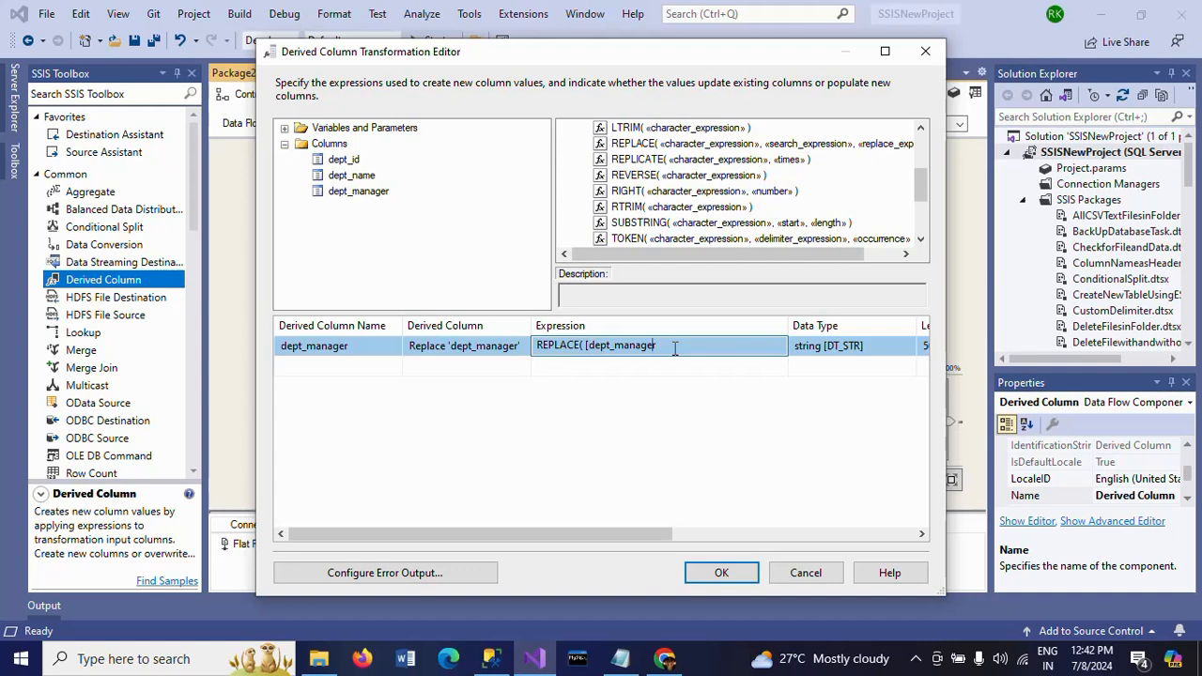
{"action": "key", "text": "Left"}
{"action": "key", "text": "Left"}
{"action": "key", "text": "Left"}
{"action": "key", "text": "Left"}
{"action": "key", "text": "Left"}
{"action": "key", "text": "Left"}
{"action": "key", "text": "Left"}
{"action": "key", "text": "Left"}
{"action": "key", "text": "Left"}
{"action": "key", "text": "BackSpace"}
{"action": "left_click", "coordinate": [663, 348]}
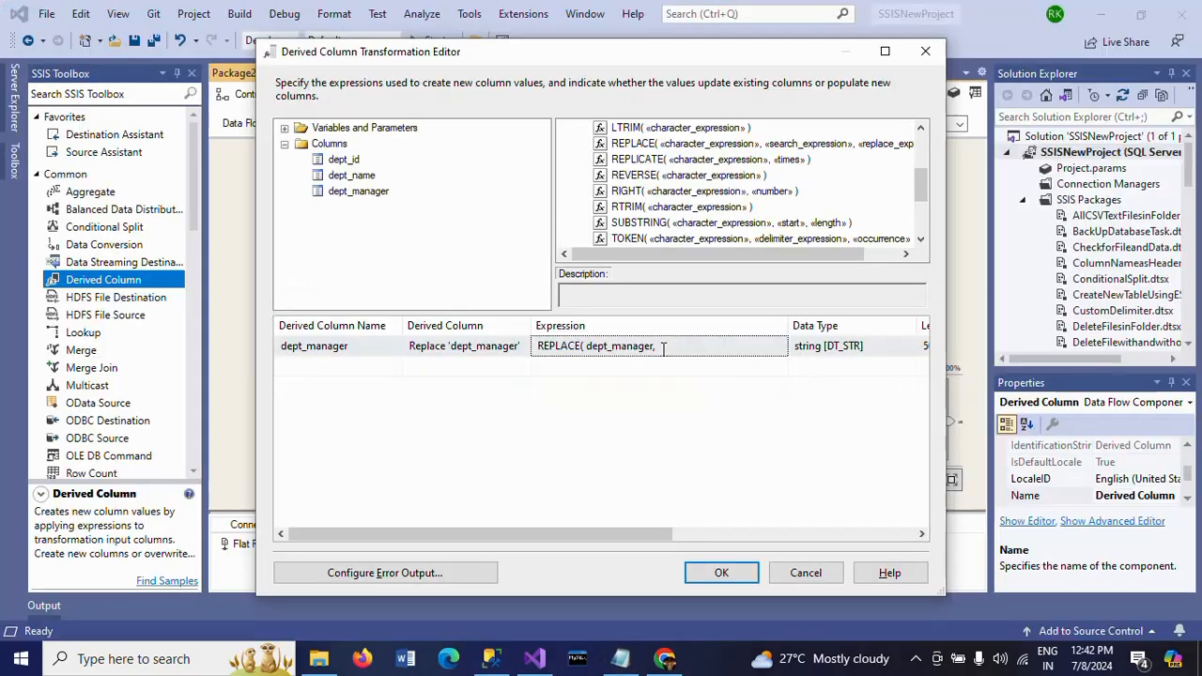
Complete the REPLACE expression with "NULL" as the search text and "No Manager" as the replacement, and accept the transformation.
{"action": "left_click", "coordinate": [686, 347]}
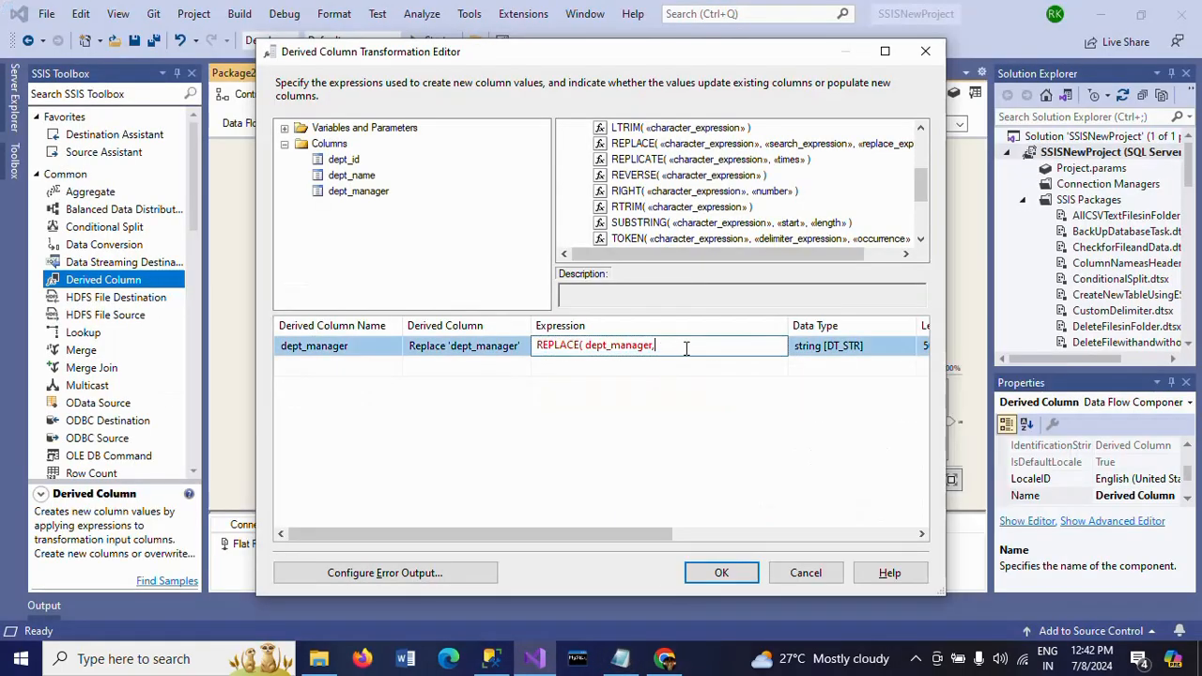
{"action": "type", "text": "\""}
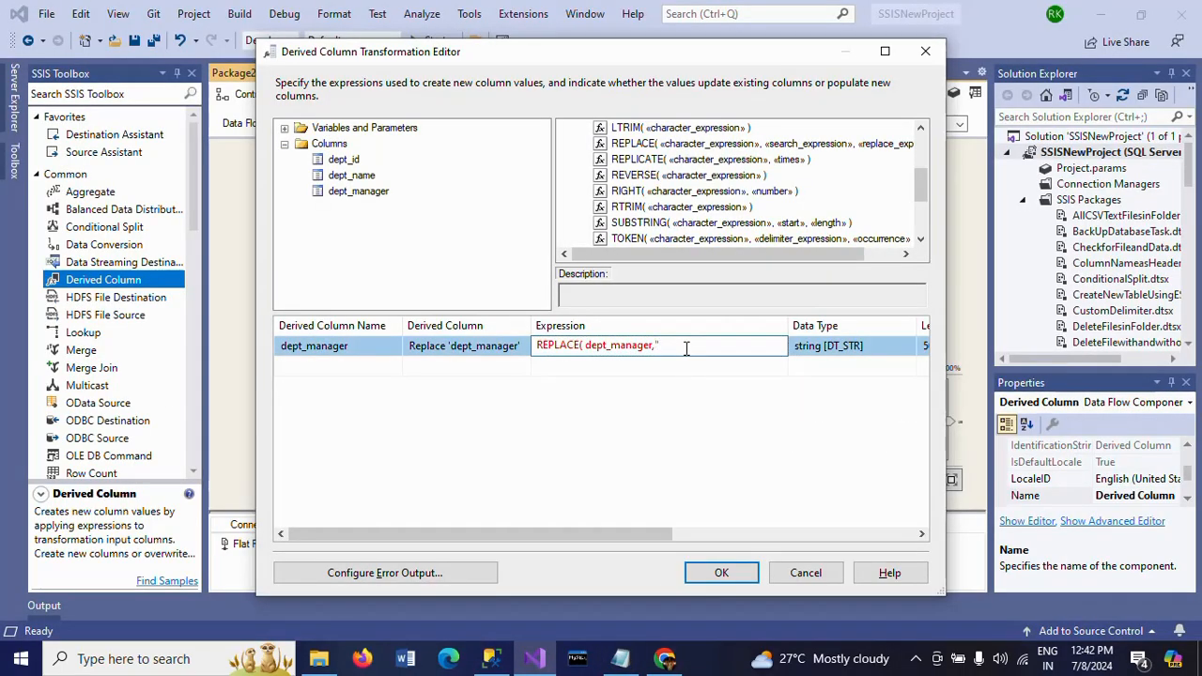
{"action": "type", "text": "NULL"}
{"action": "type", "text": ",\"No Manager\""}
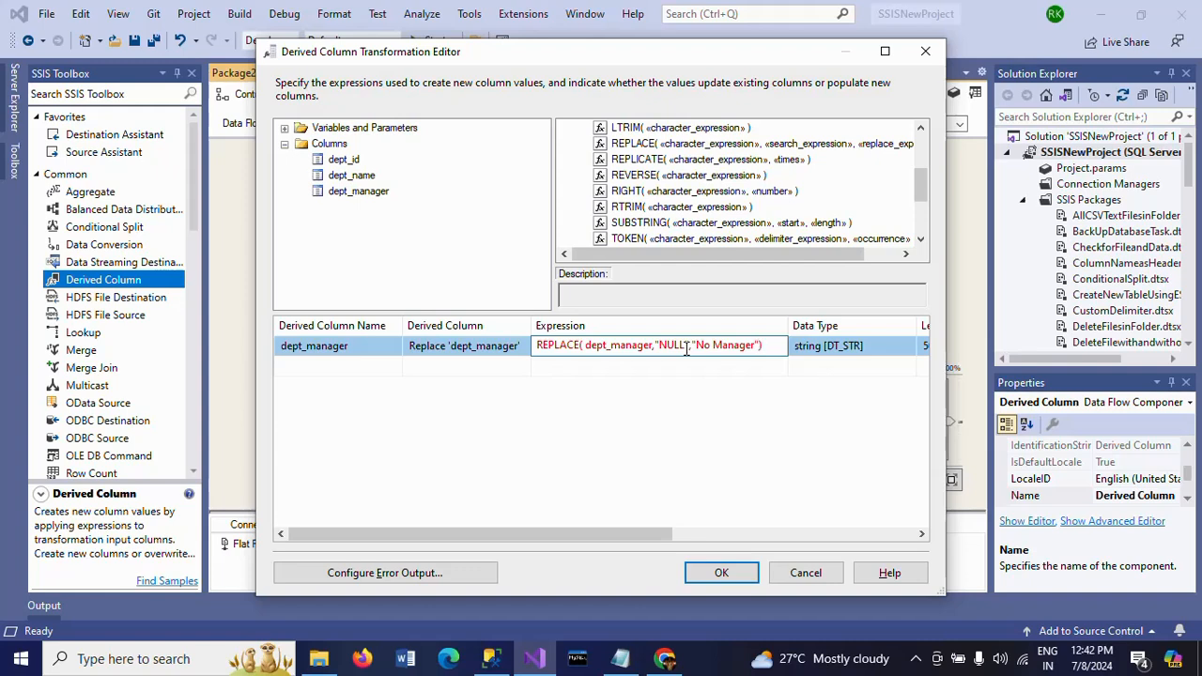
{"action": "type", "text": ")"}
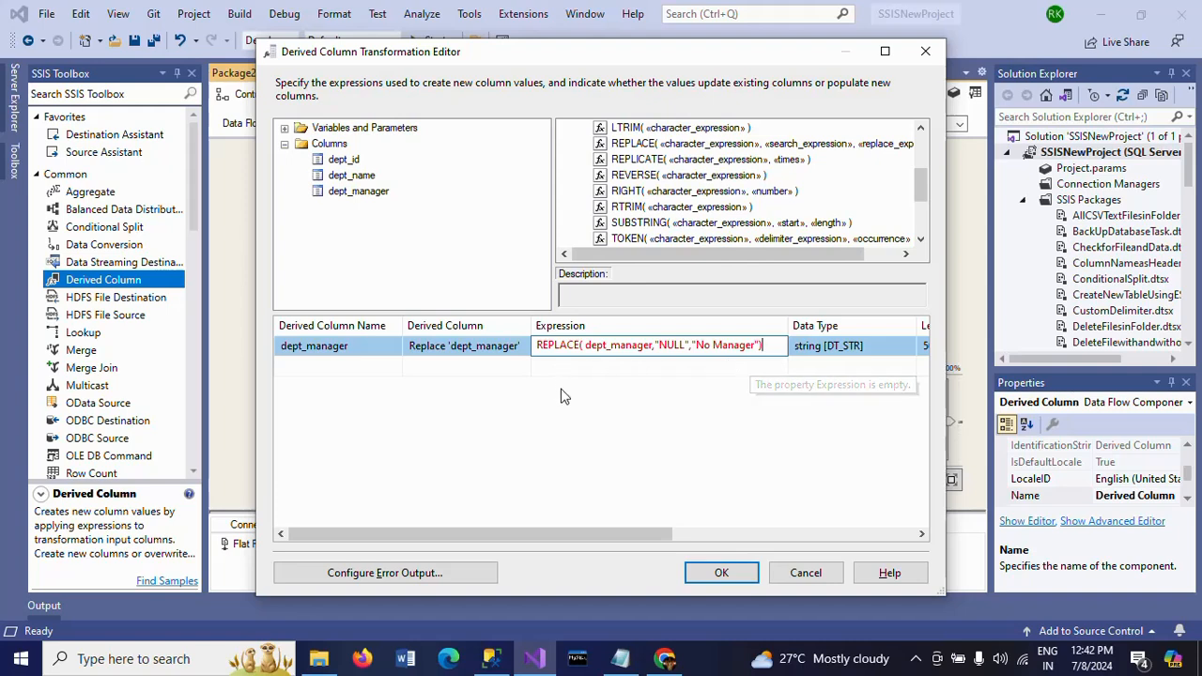
{"action": "left_click", "coordinate": [472, 355]}
{"action": "left_click", "coordinate": [626, 355]}
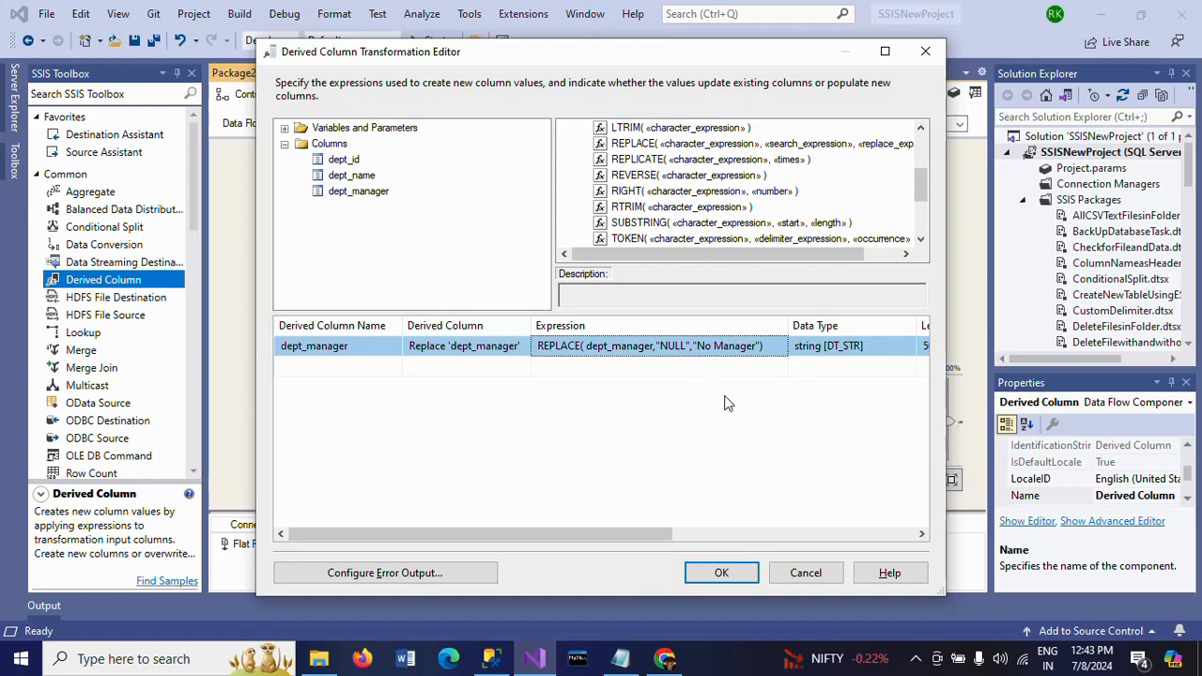
{"action": "left_click", "coordinate": [721, 573]}
Add an OLE DB Destination below the Derived Column and connect the transformation's output to it.
{"action": "left_click", "coordinate": [193, 311]}
{"action": "left_click", "coordinate": [194, 378]}
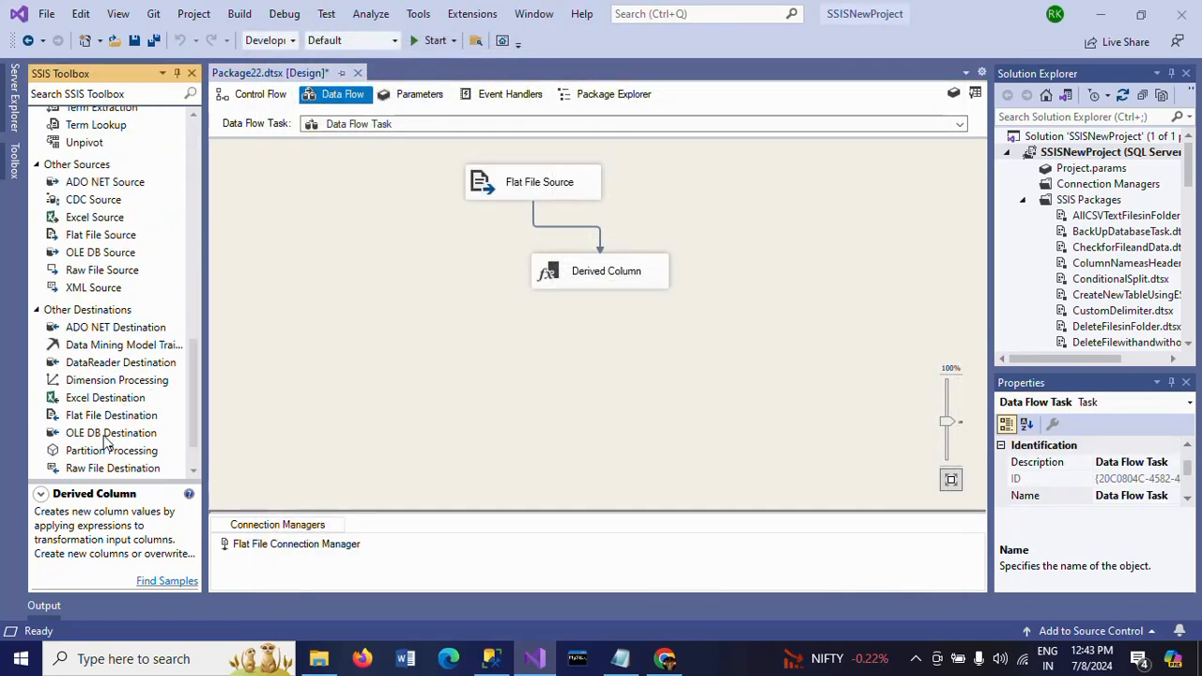
{"action": "left_click_drag", "start_coordinate": [106, 436], "coordinate": [486, 344]}
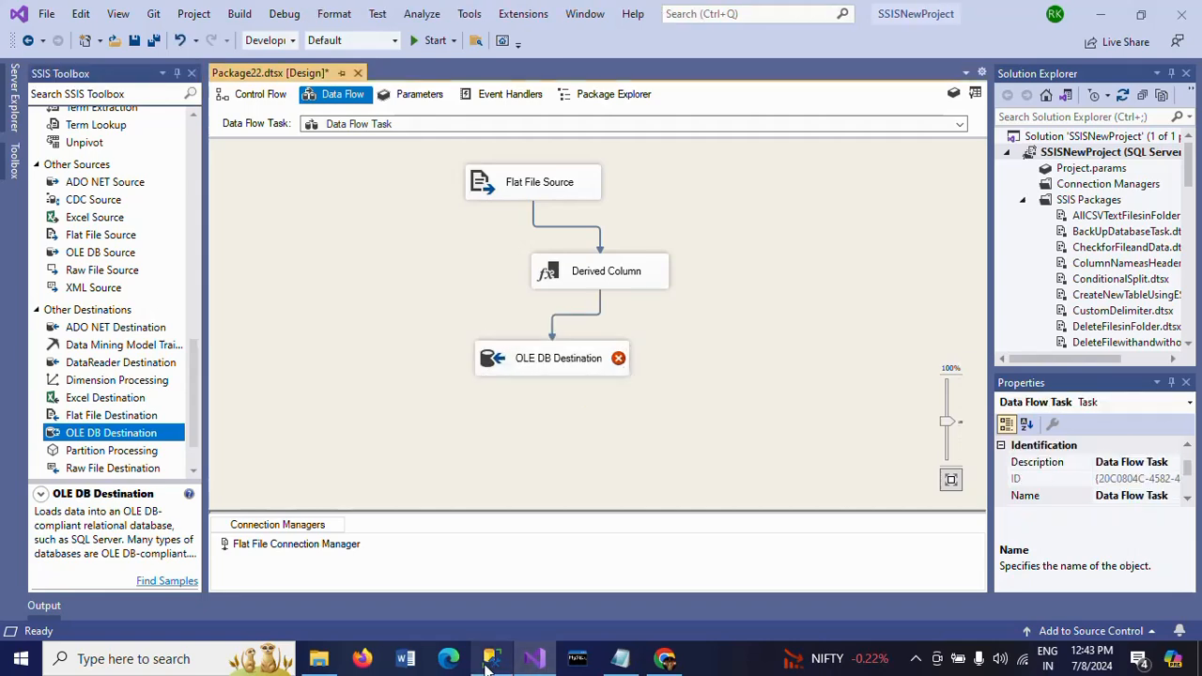
Switch to SQL Server Management Studio and run the select query on the dept table.
{"action": "left_click", "coordinate": [488, 665]}
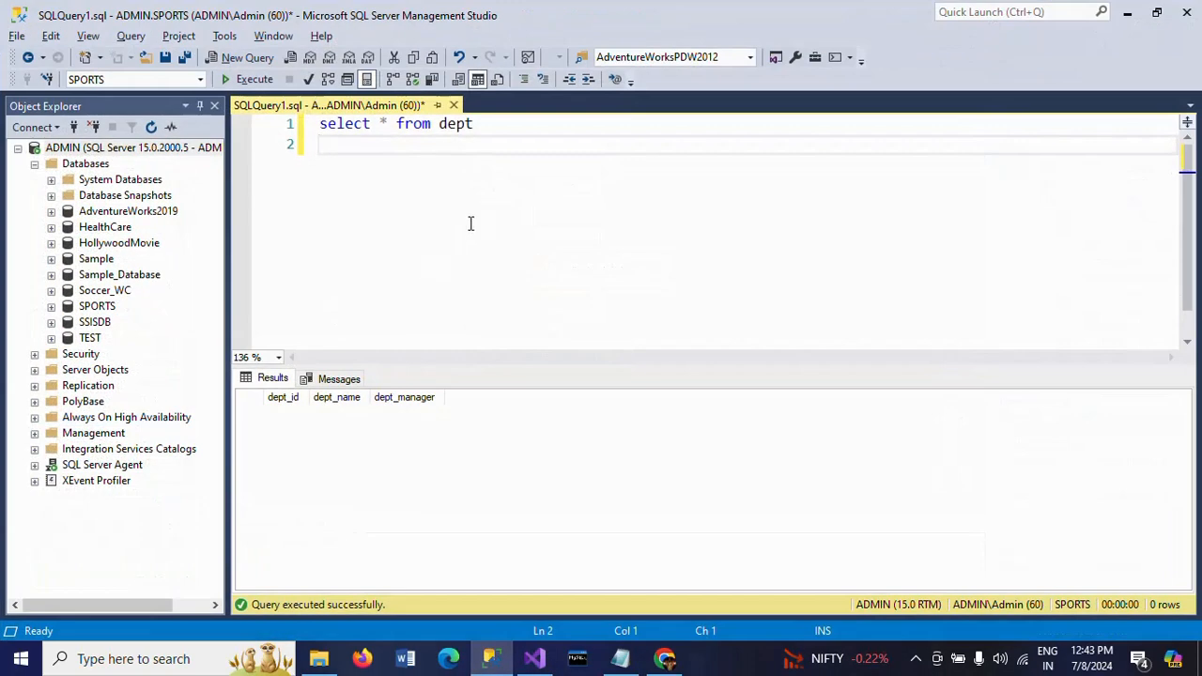
{"action": "left_click", "coordinate": [246, 79]}
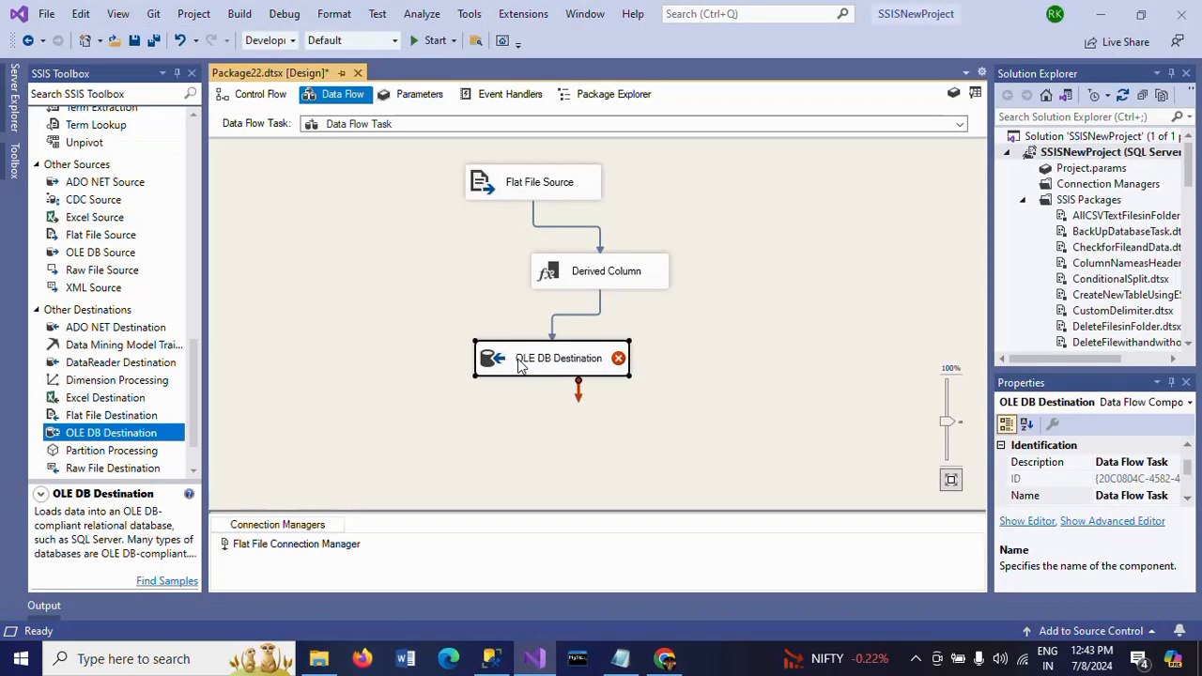
Configure the OLE DB Destination in Visual Studio with the ADMIN.SPORTS connection and the [dbo].[Dept] table, and accept the column mappings.
{"action": "double_click", "coordinate": [518, 360]}
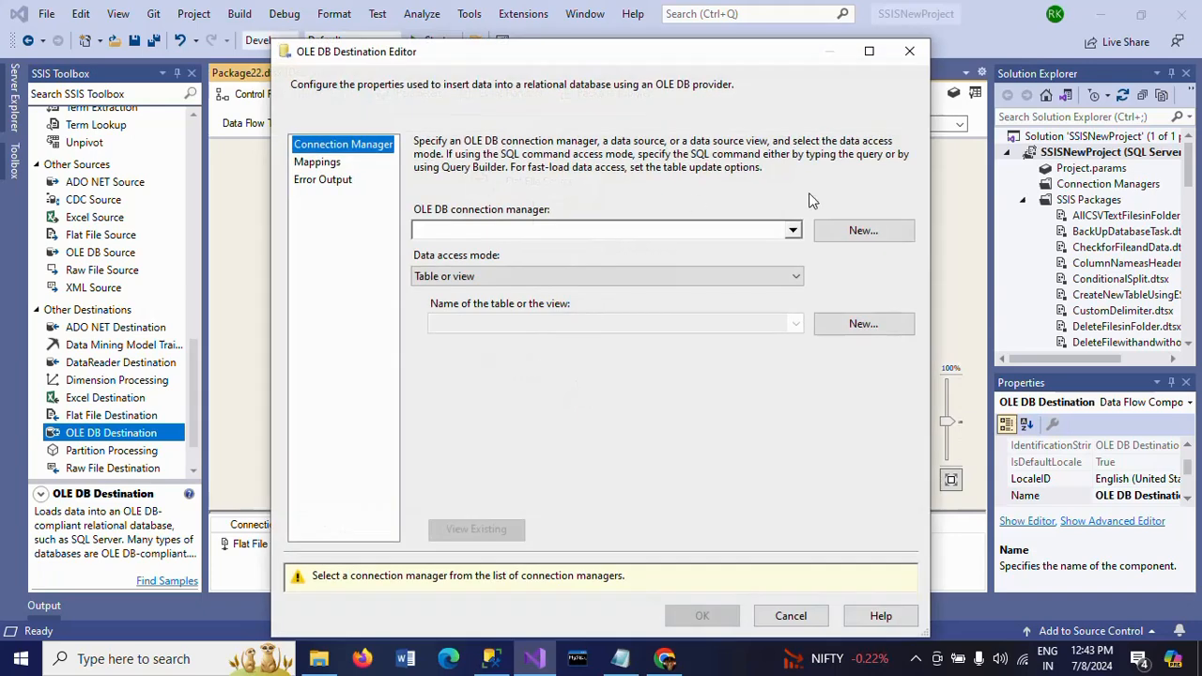
{"action": "left_click", "coordinate": [864, 231]}
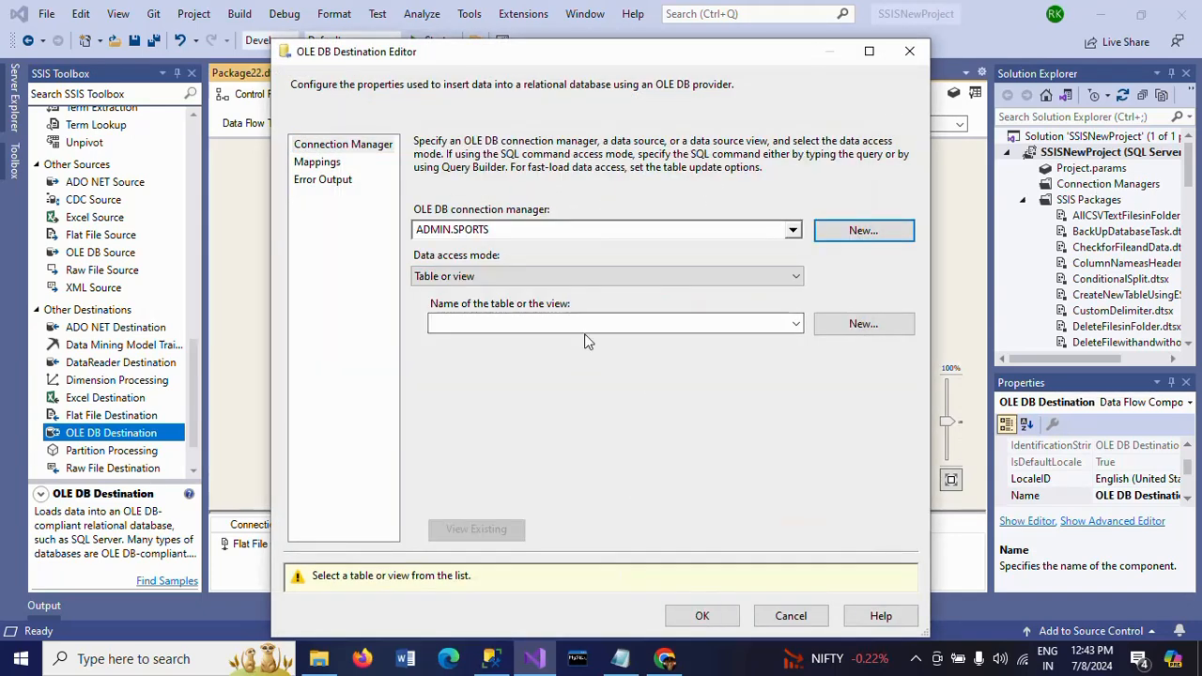
{"action": "left_click", "coordinate": [797, 324]}
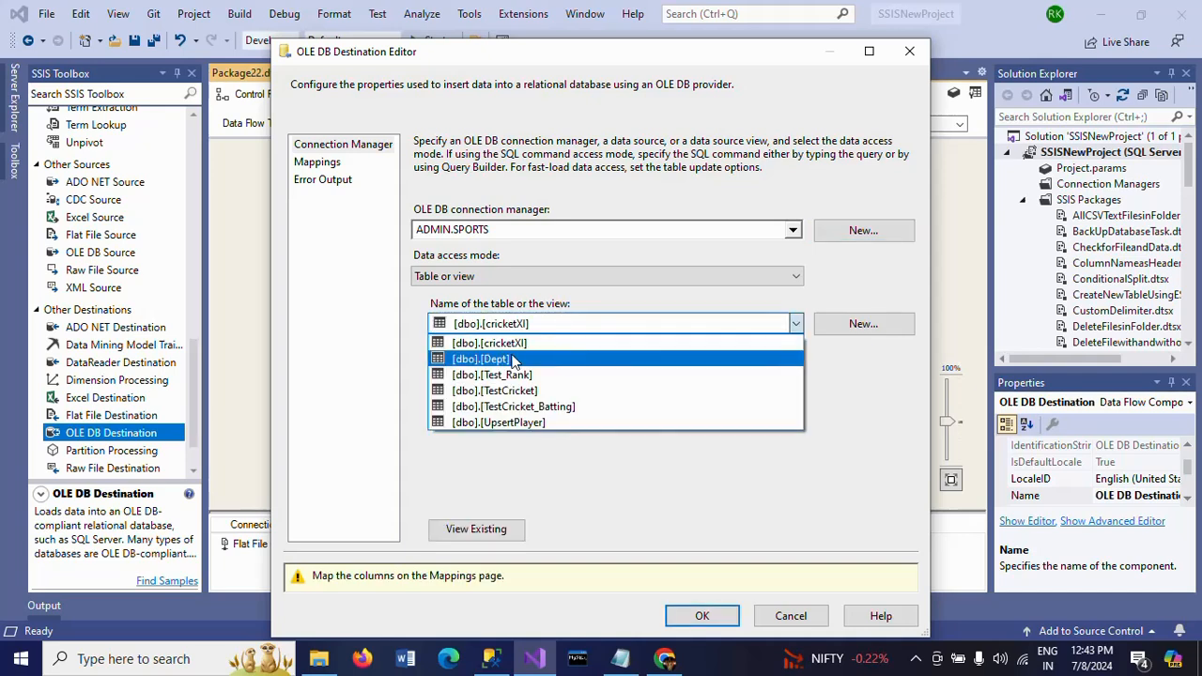
{"action": "left_click", "coordinate": [515, 360]}
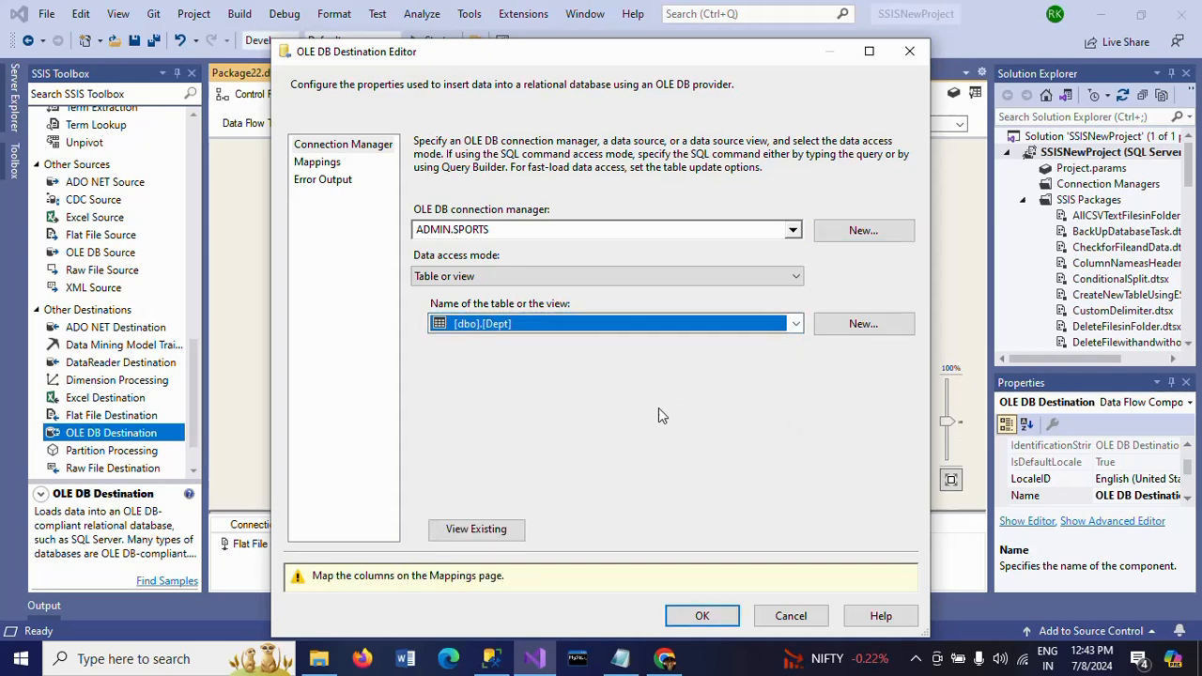
{"action": "left_click", "coordinate": [317, 163]}
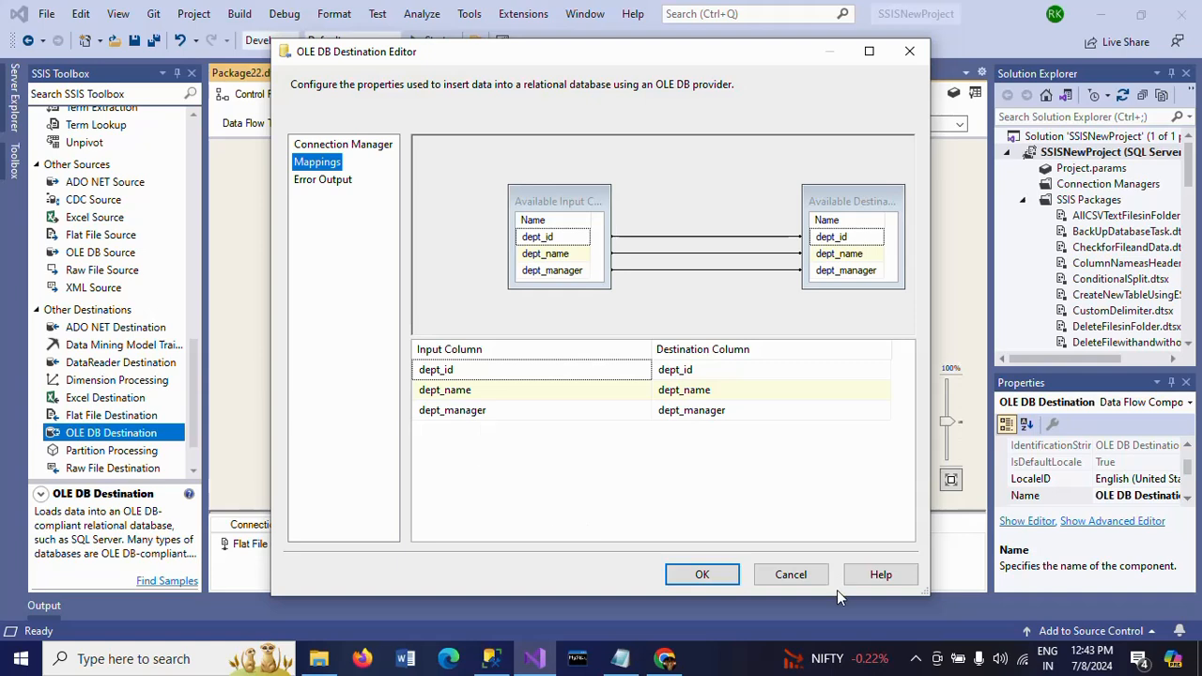
{"action": "left_click", "coordinate": [717, 578]}
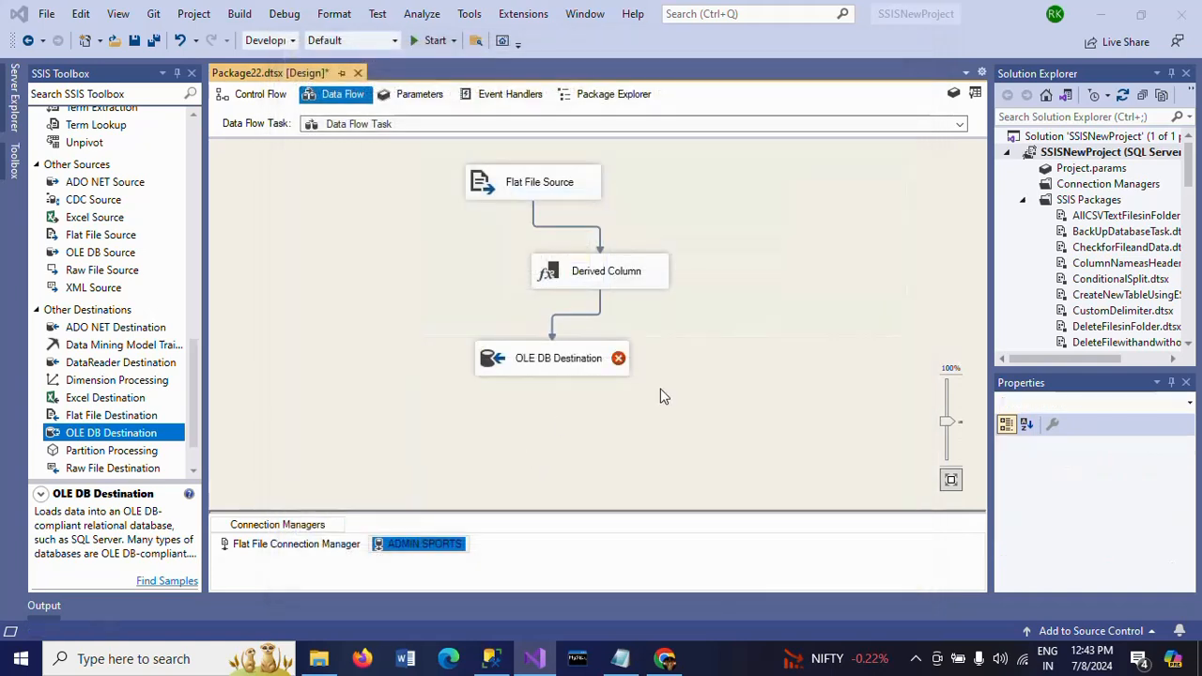
Open Dept.txt from the desktop and examine its dept_manager column, including the Finance row's value.
{"action": "left_click", "coordinate": [547, 202]}
{"action": "left_click", "coordinate": [800, 231]}
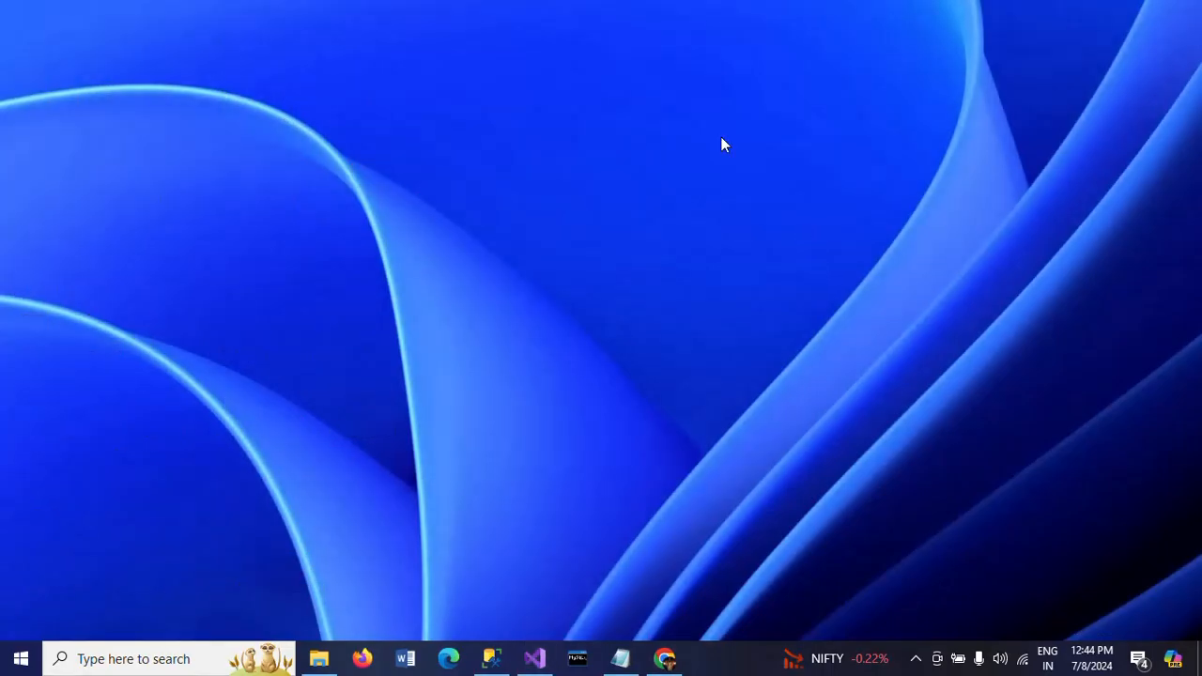
{"action": "double_click", "coordinate": [433, 182]}
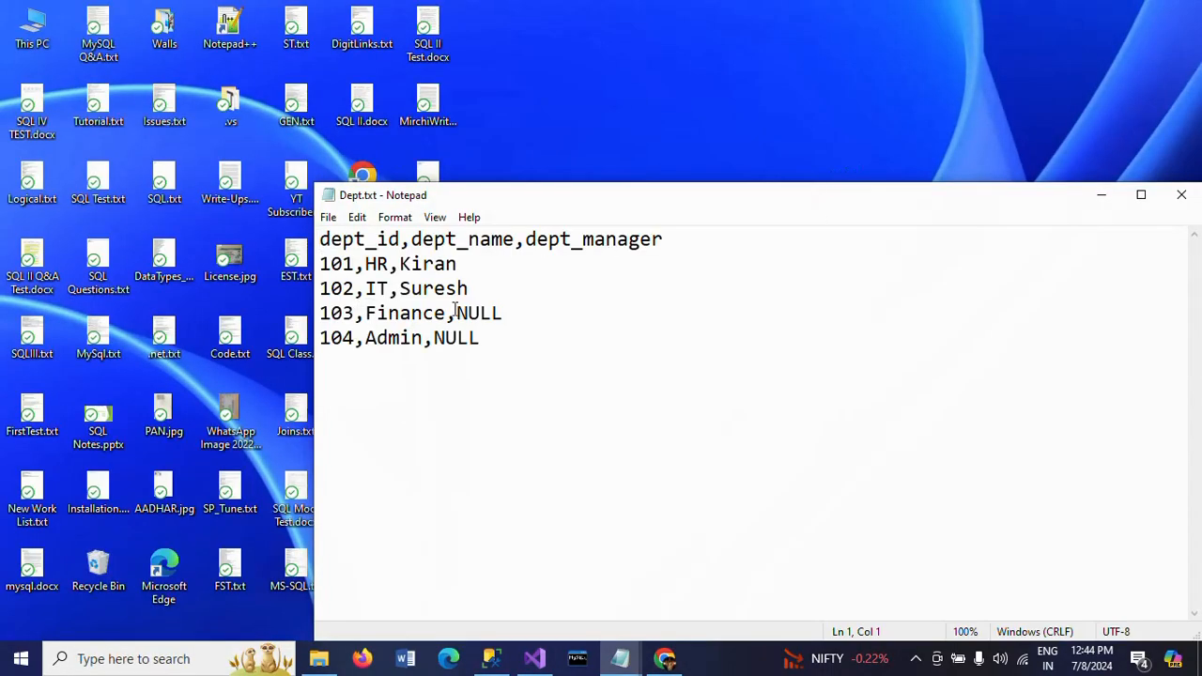
{"action": "left_click_drag", "start_coordinate": [526, 240], "coordinate": [663, 240]}
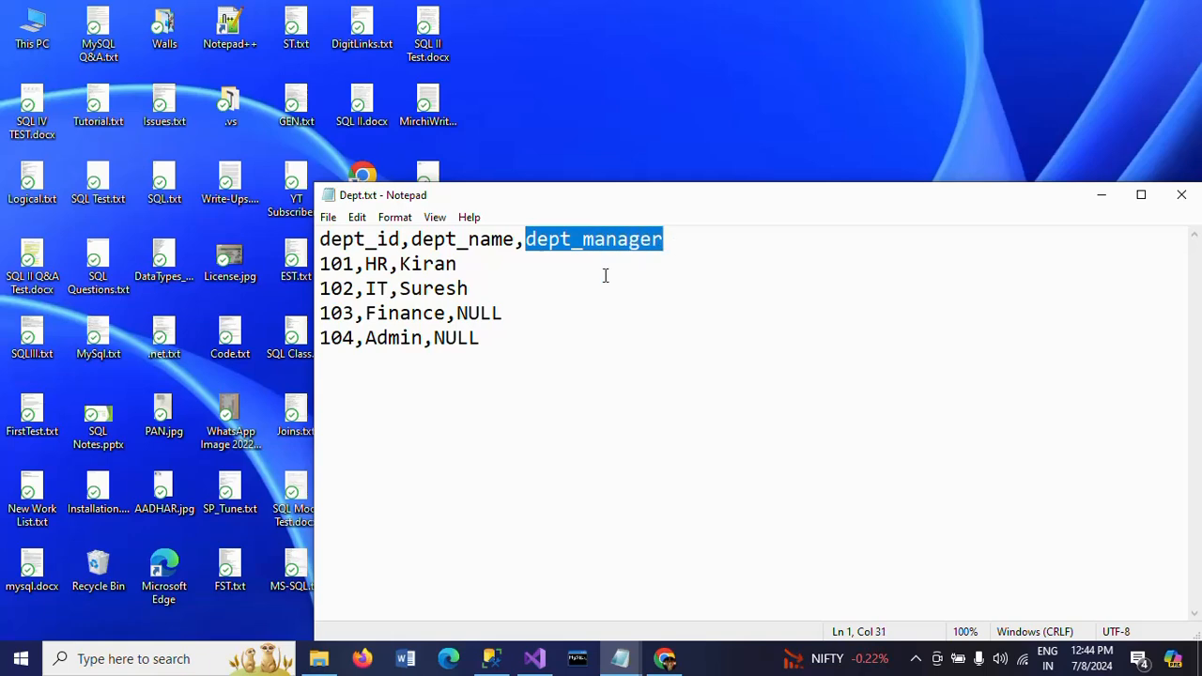
{"action": "left_click_drag", "start_coordinate": [458, 314], "coordinate": [506, 324]}
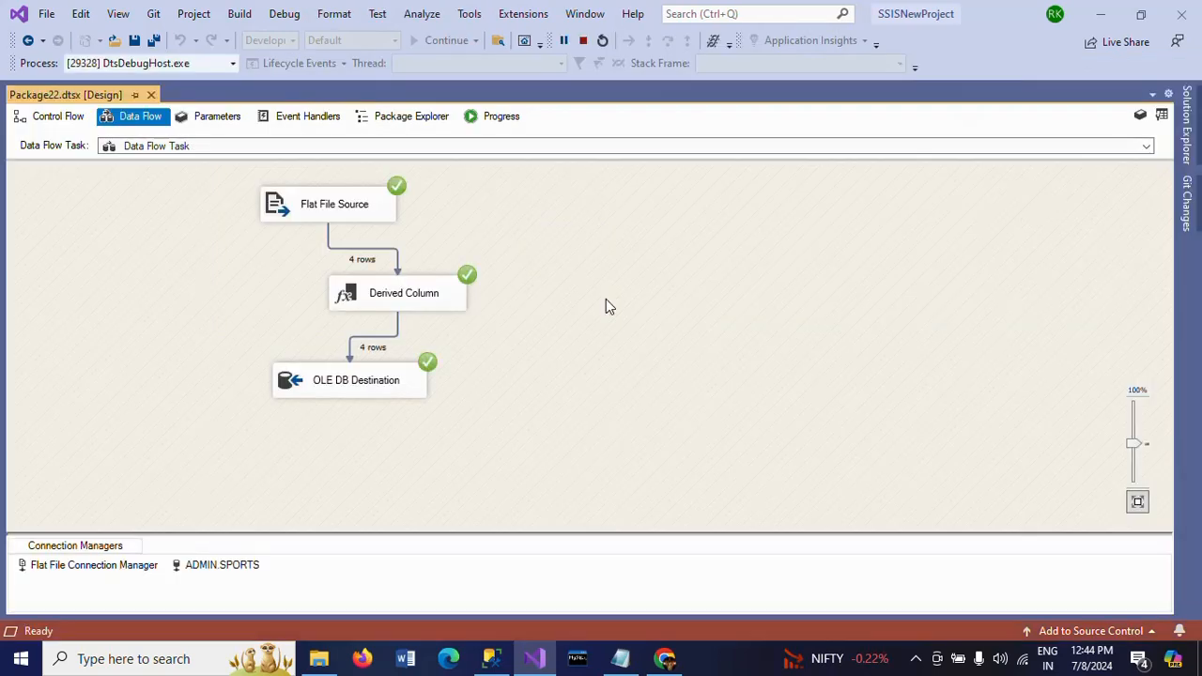
Stop the package's debug run and execute the dept table query in SQL Server Management Studio.
{"action": "left_click", "coordinate": [582, 40]}
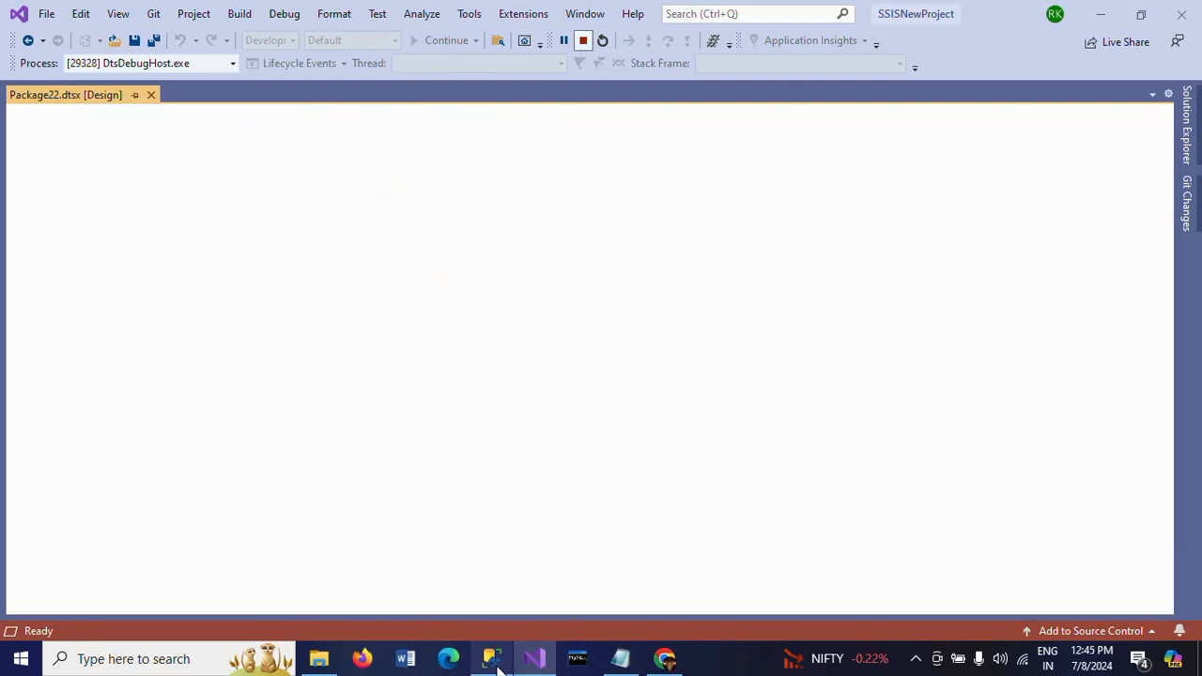
{"action": "left_click", "coordinate": [495, 668]}
{"action": "left_click", "coordinate": [249, 79]}
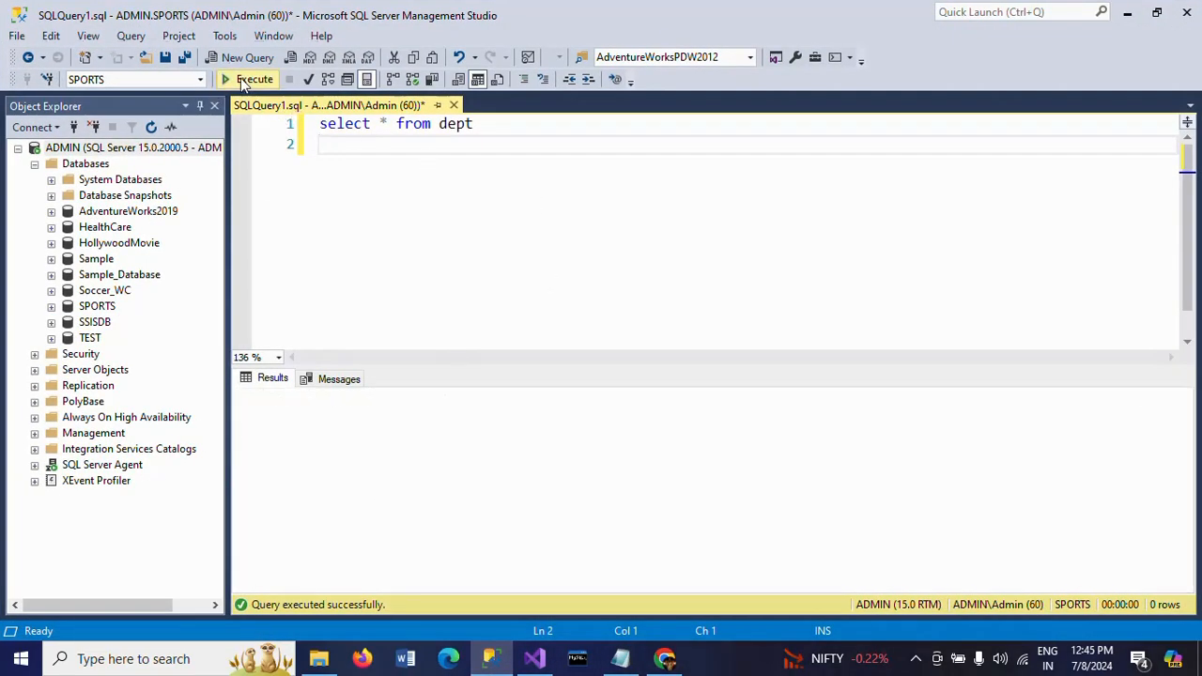
Compare the Finance and Admin managers in Dept.txt with the dept_manager values in the dept query results.
{"action": "key", "text": "alt+Tab"}
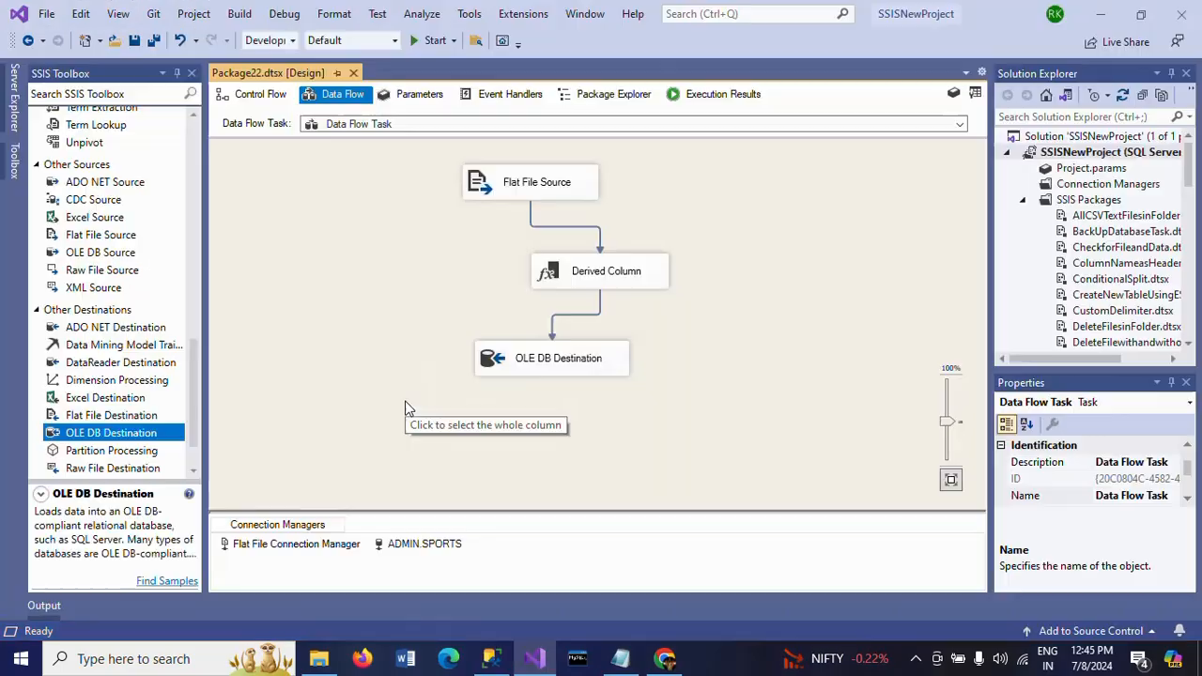
{"action": "key", "text": "super+d"}
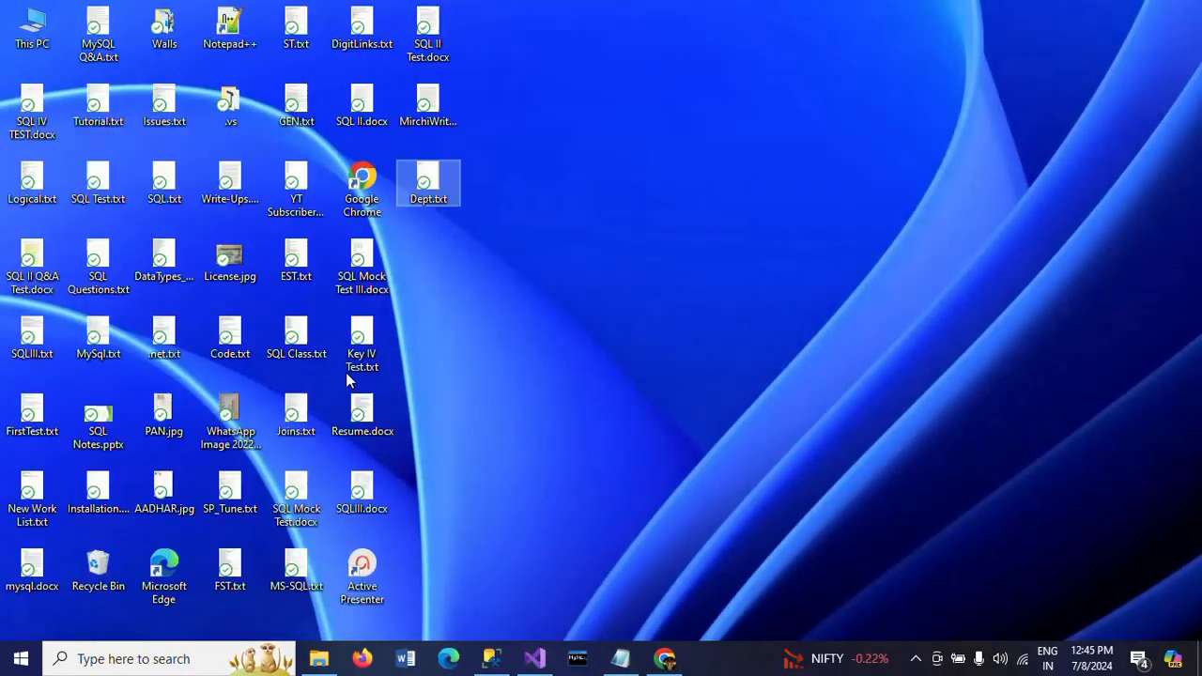
{"action": "double_click", "coordinate": [428, 185]}
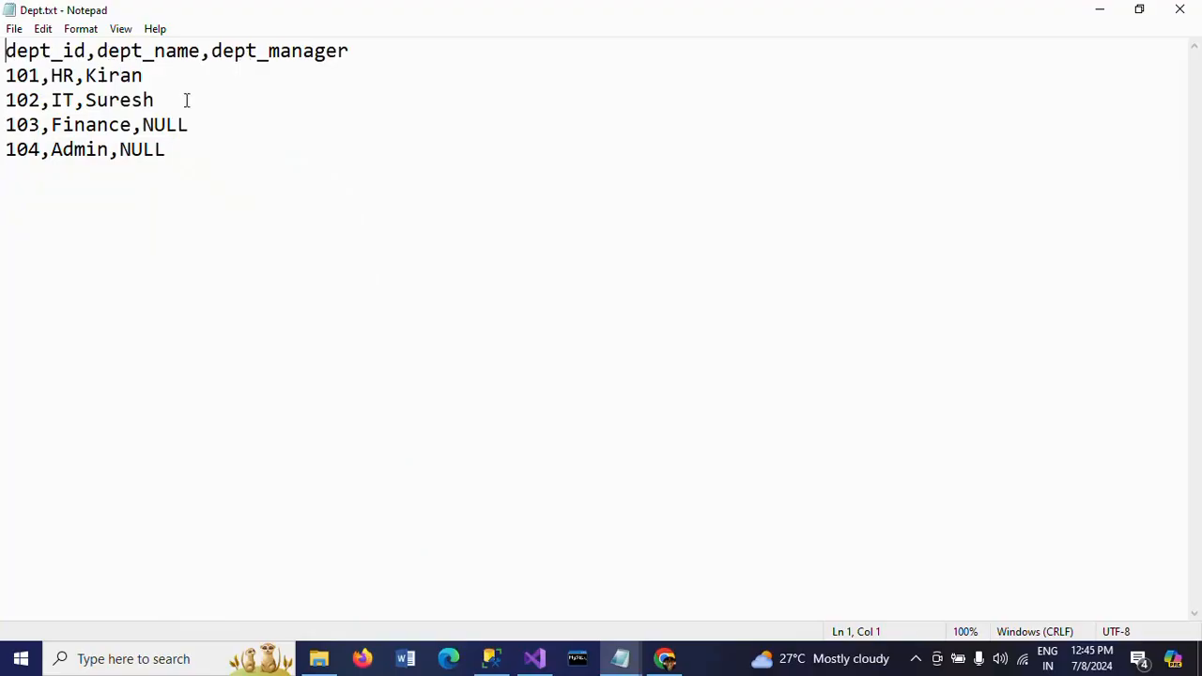
{"action": "key", "text": "alt+Tab"}
{"action": "key", "text": "alt+Tab"}
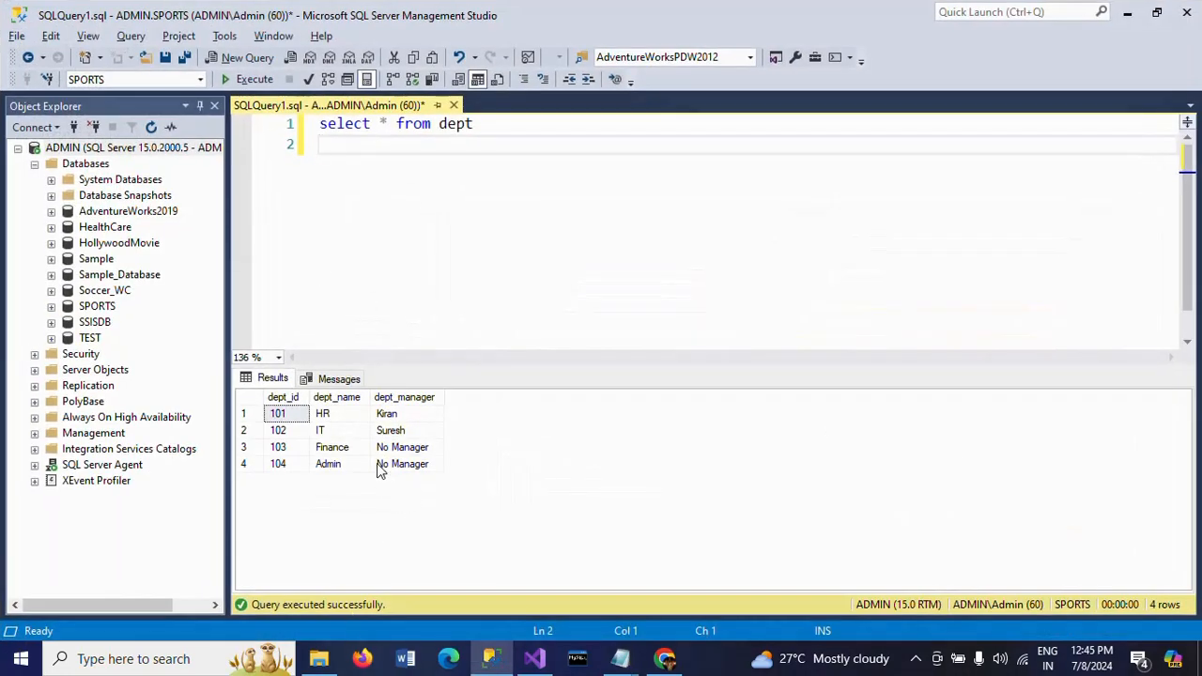
{"action": "left_click", "coordinate": [413, 448]}
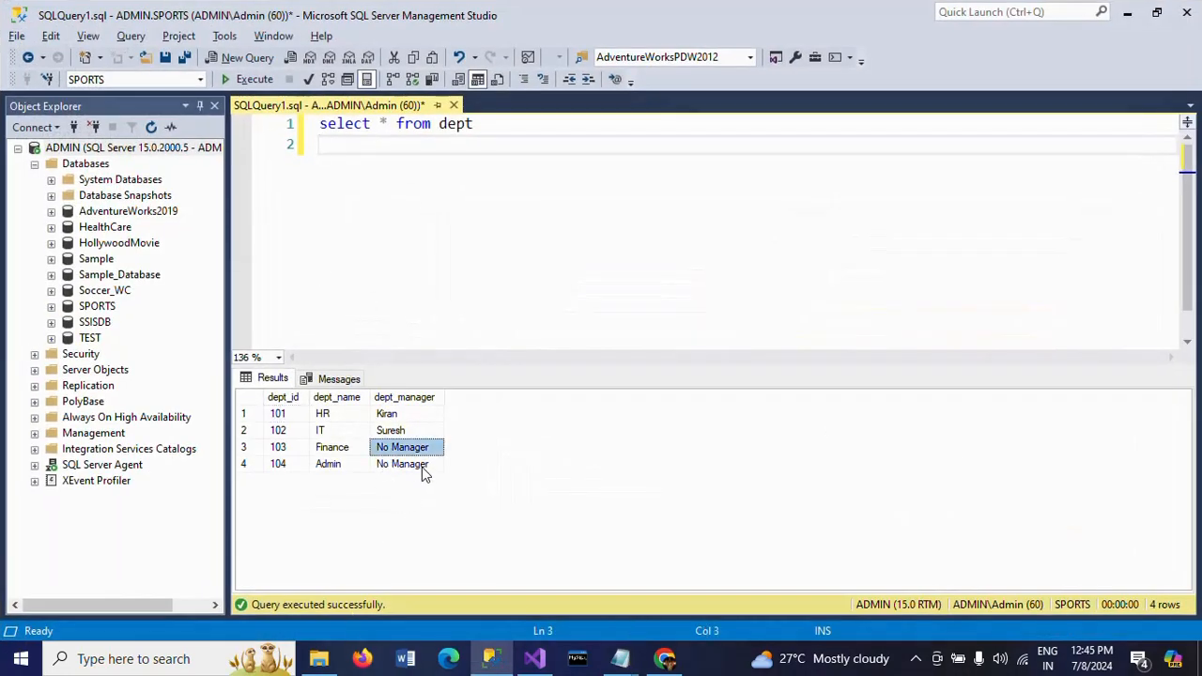
{"action": "key", "text": "alt+Tab"}
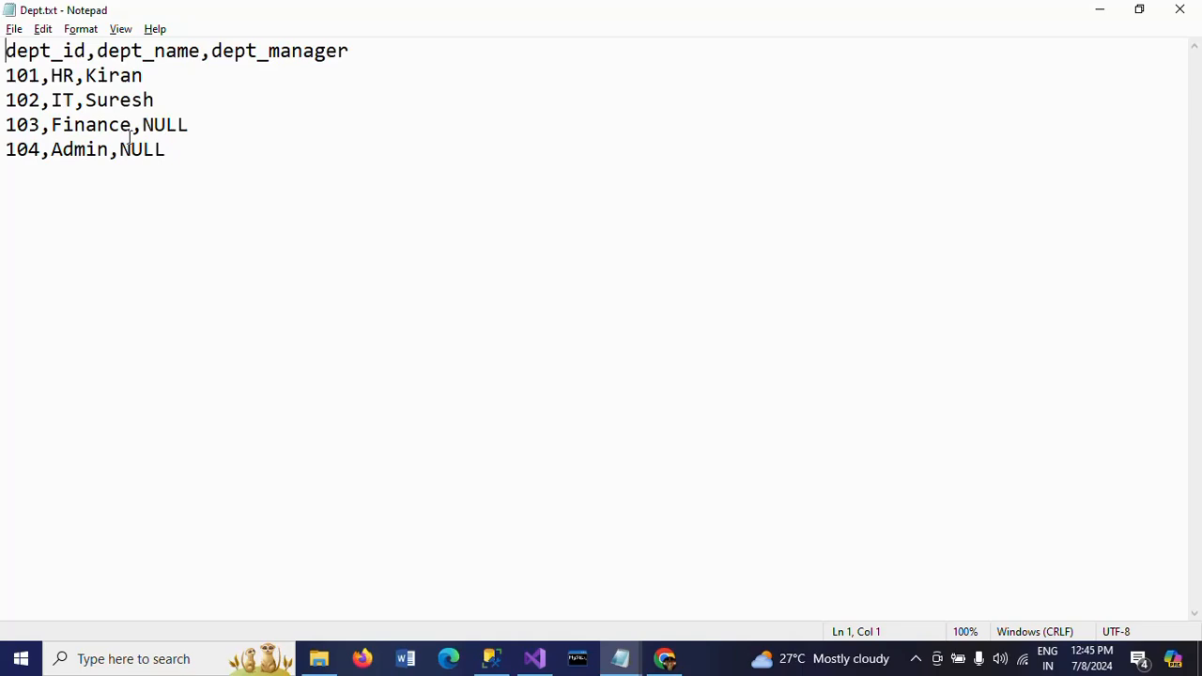
{"action": "key", "text": "alt+Tab"}
{"action": "key", "text": "alt+Tab"}
{"action": "key", "text": "alt+Tab"}
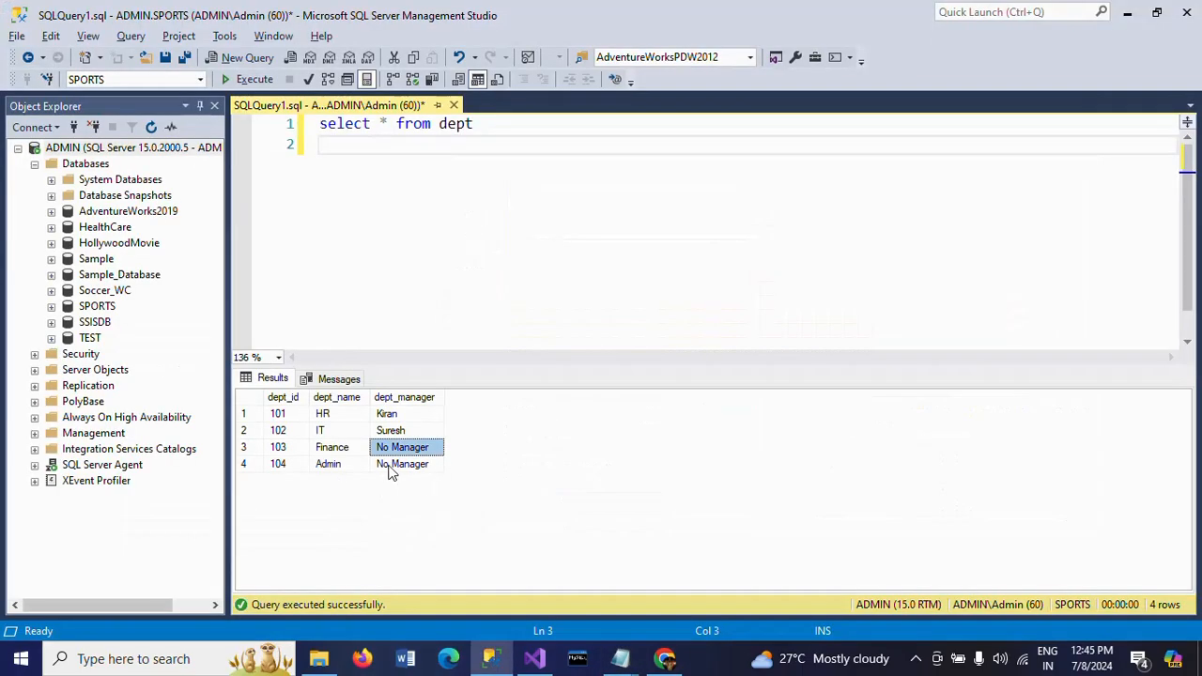
{"action": "left_click", "coordinate": [390, 465]}
{"action": "left_click_drag", "start_coordinate": [399, 460], "coordinate": [399, 452]}
{"action": "key", "text": "alt+Tab"}
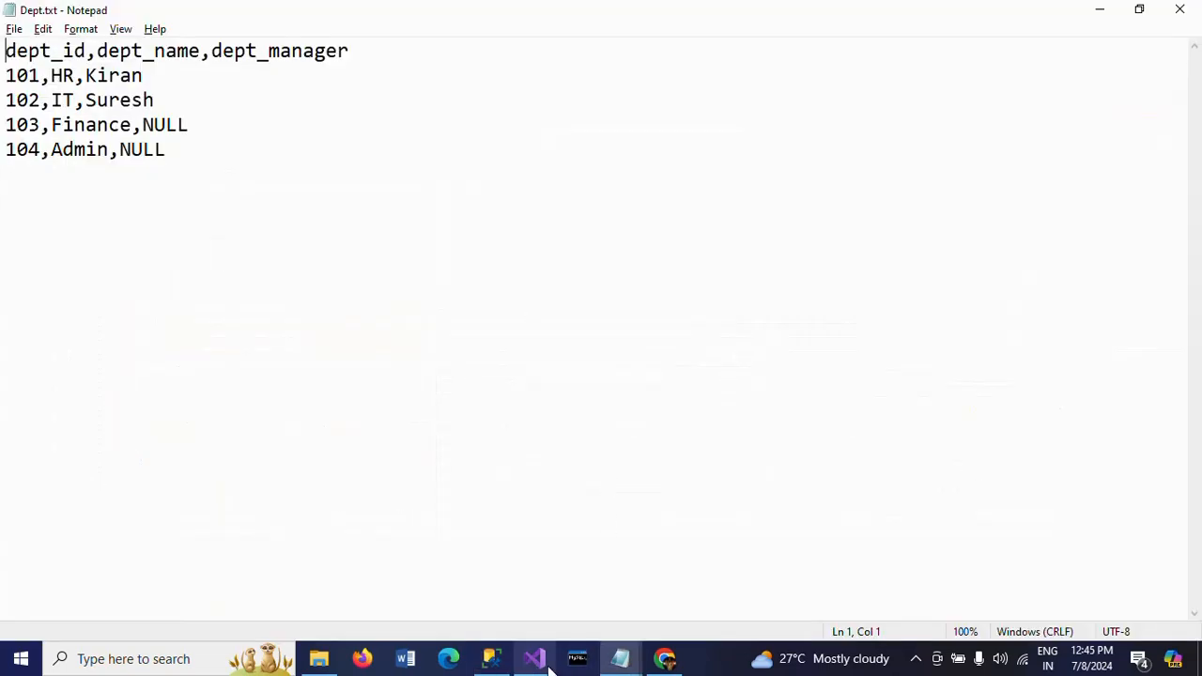
Return to Visual Studio and reopen the Derived Column transformation to review its dept_manager expression.
{"action": "left_click", "coordinate": [551, 668]}
{"action": "double_click", "coordinate": [604, 274]}
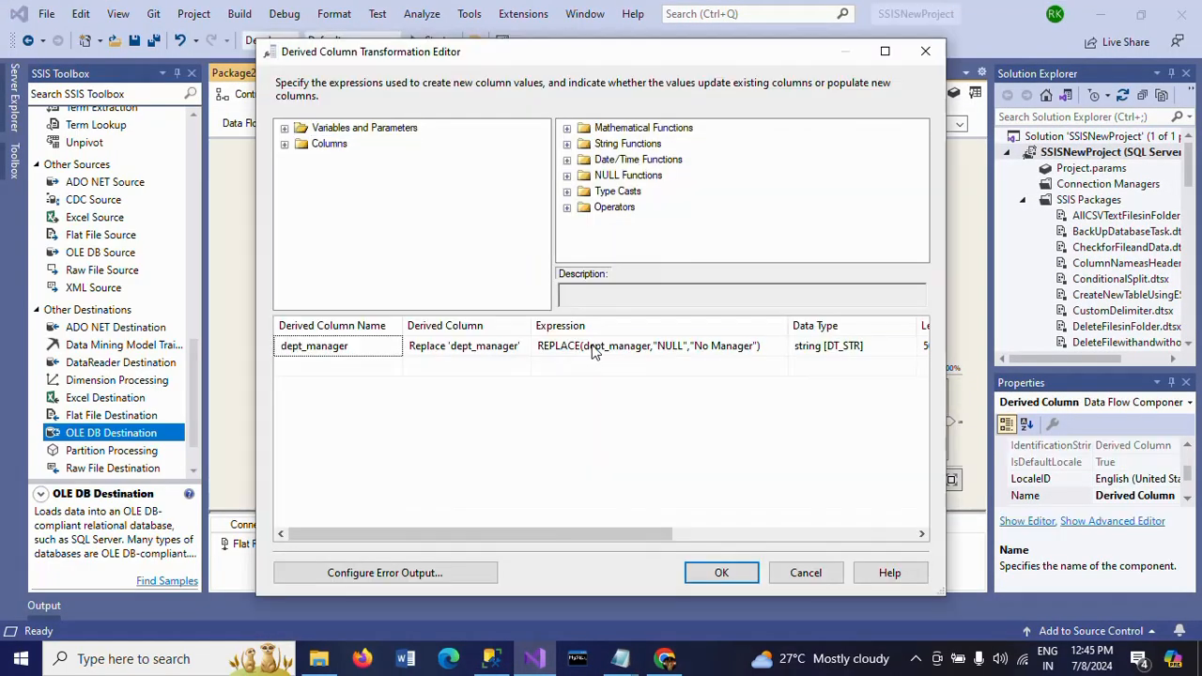
{"action": "left_click", "coordinate": [592, 347]}
{"action": "left_click", "coordinate": [594, 348]}
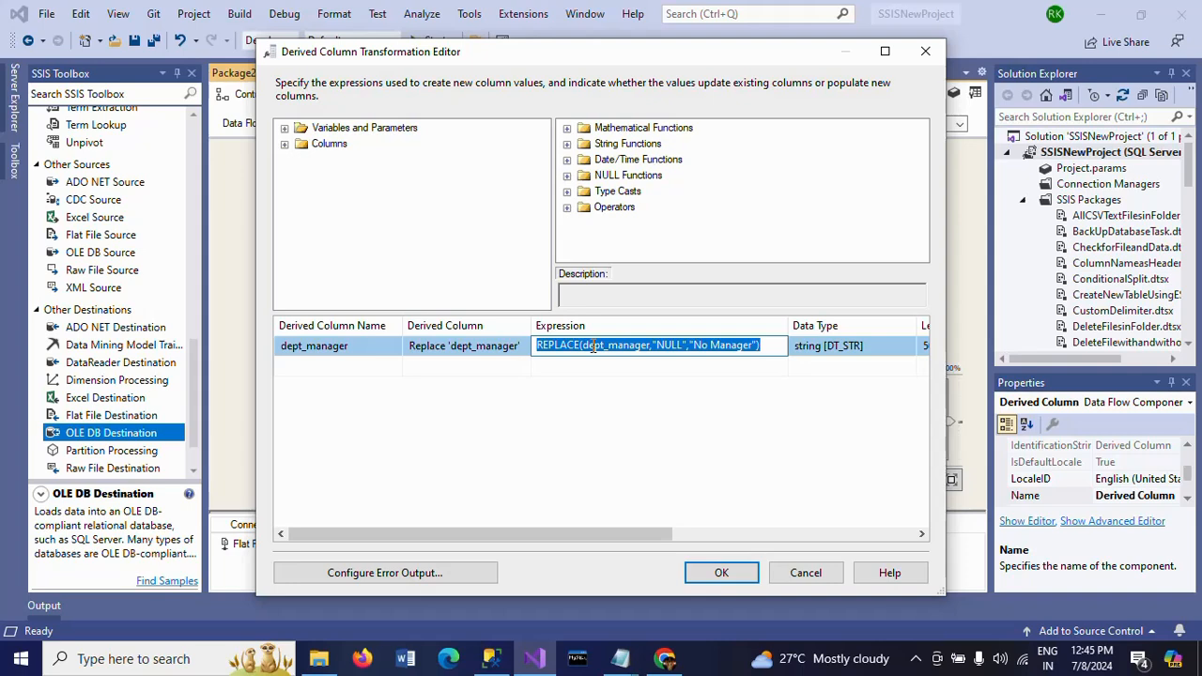